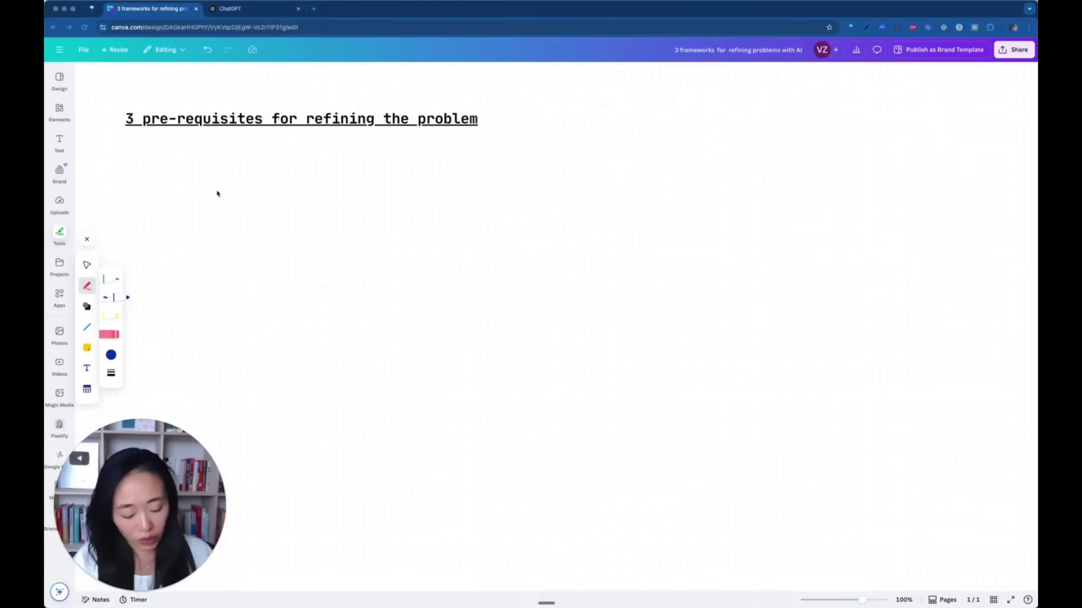
# Step: Handwrite ① assumptions and ② 5 whys below the title with the Draw pen
pyautogui.moveTo(221, 176)
pyautogui.mouseDown()
pyautogui.moveTo(221, 194)
pyautogui.moveTo(243, 164)
pyautogui.moveTo(302, 181)
pyautogui.moveTo(382, 177)
pyautogui.moveTo(411, 195)
pyautogui.mouseUp()
pyautogui.click(385, 165)
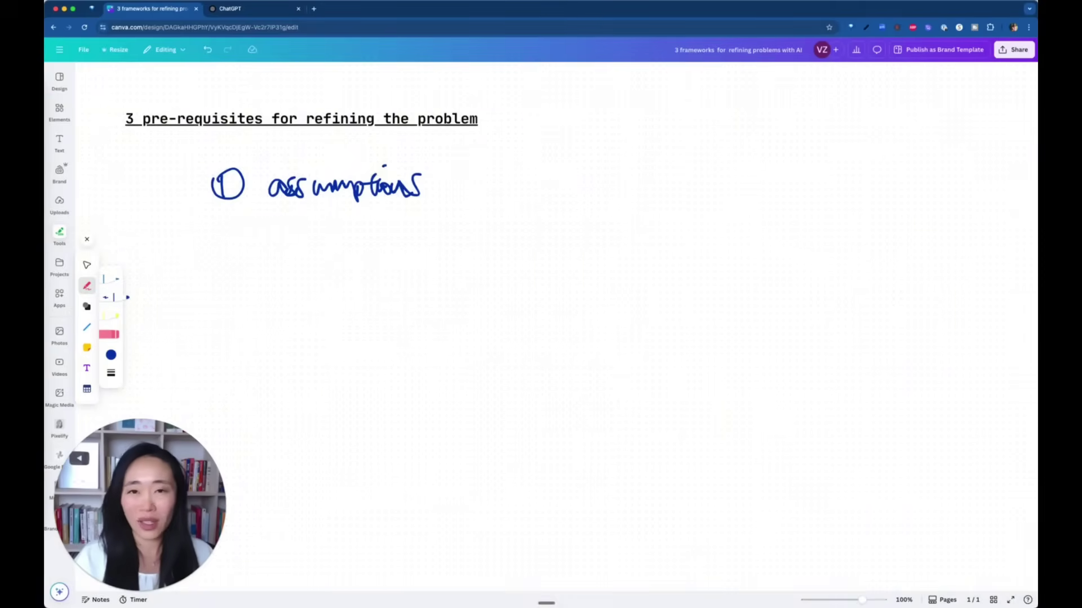
pyautogui.moveTo(223, 257)
pyautogui.mouseDown()
pyautogui.moveTo(232, 266)
pyautogui.moveTo(235, 246)
pyautogui.mouseUp()
pyautogui.moveTo(314, 244); pyautogui.dragTo(297, 245)
pyautogui.moveTo(297, 246)
pyautogui.mouseDown()
pyautogui.moveTo(303, 272)
pyautogui.moveTo(388, 253)
pyautogui.moveTo(407, 258)
pyautogui.moveTo(394, 273)
pyautogui.mouseUp()
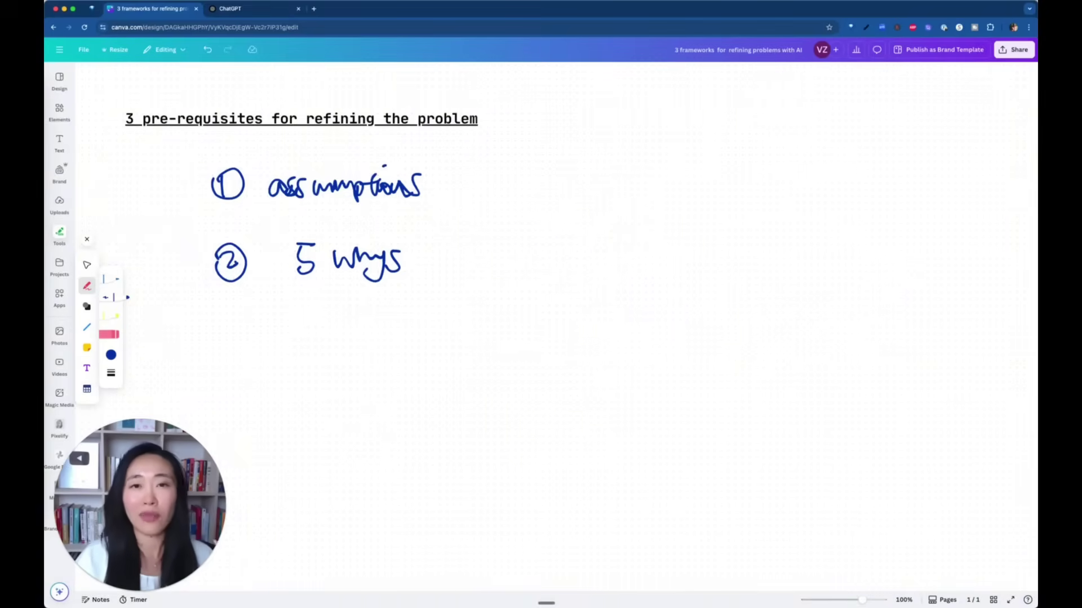
# Step: Handwrite ③ alternatives beneath them, then switch to the ChatGPT browser tab
pyautogui.moveTo(229, 322); pyautogui.dragTo(232, 348)
pyautogui.moveTo(222, 326)
pyautogui.mouseDown()
pyautogui.moveTo(220, 361)
pyautogui.moveTo(232, 321)
pyautogui.mouseUp()
pyautogui.moveTo(314, 330); pyautogui.dragTo(316, 351)
pyautogui.moveTo(315, 325)
pyautogui.mouseDown()
pyautogui.moveTo(414, 341)
pyautogui.moveTo(451, 338)
pyautogui.moveTo(467, 322)
pyautogui.moveTo(460, 354)
pyautogui.mouseUp()
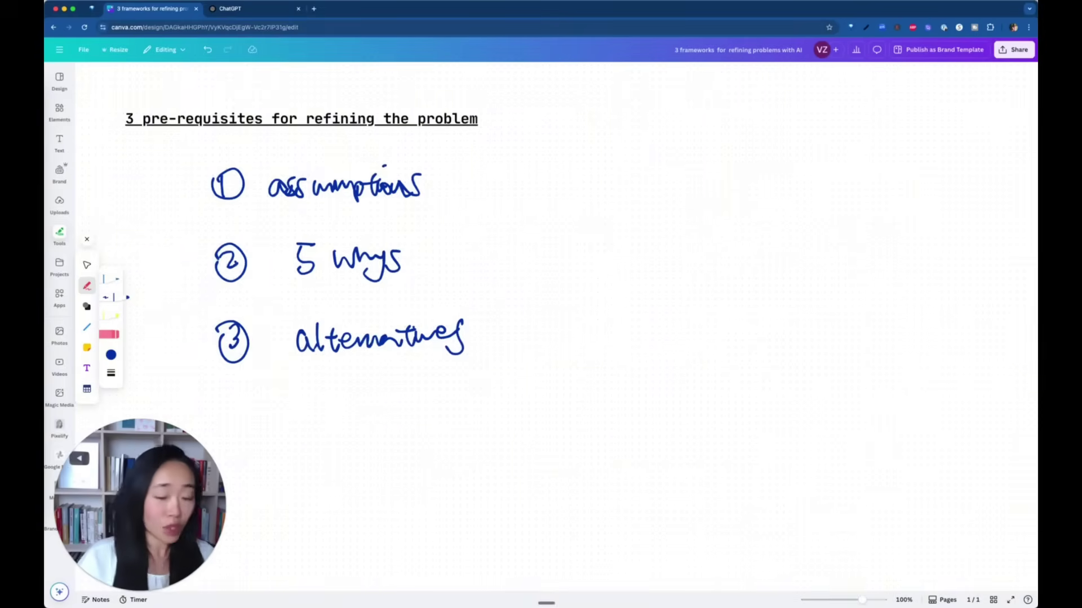
pyautogui.click(262, 14)
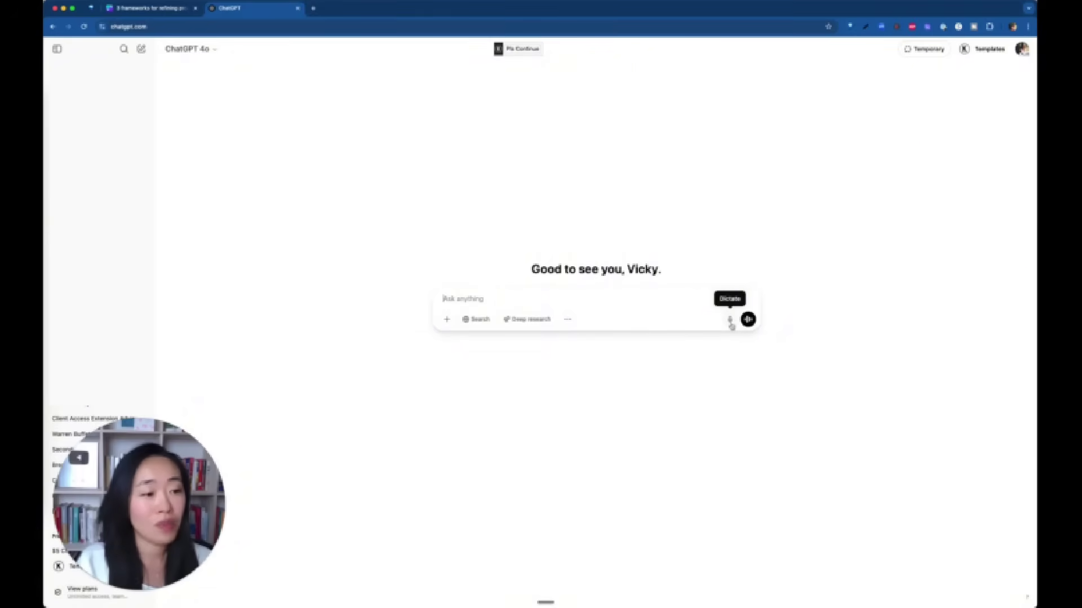
pyautogui.click(730, 320)
pyautogui.click(748, 319)
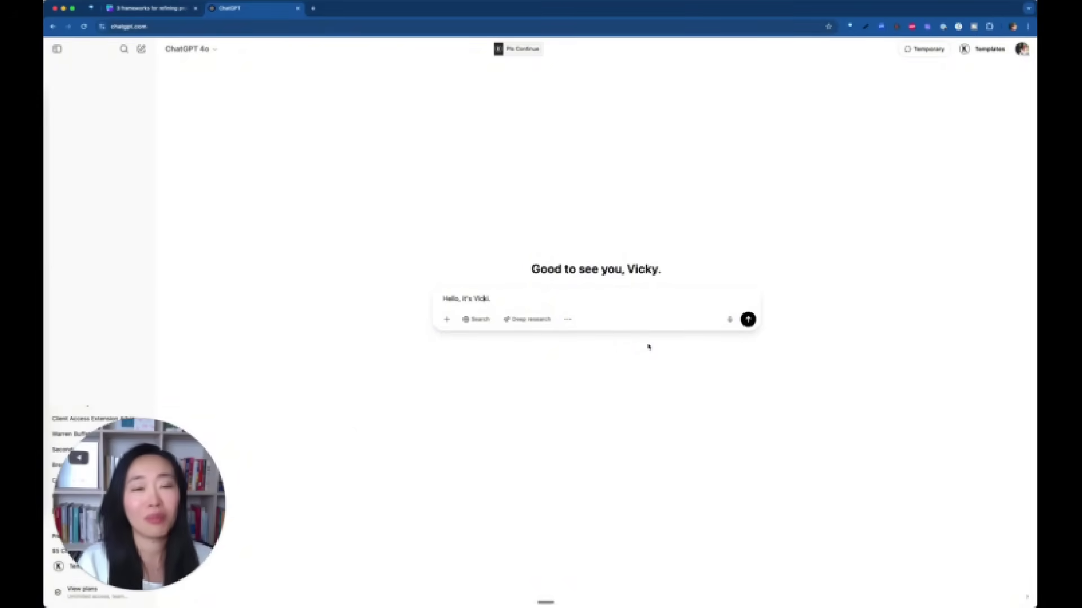
pyautogui.press('super+a')
pyautogui.press('BackSpace')
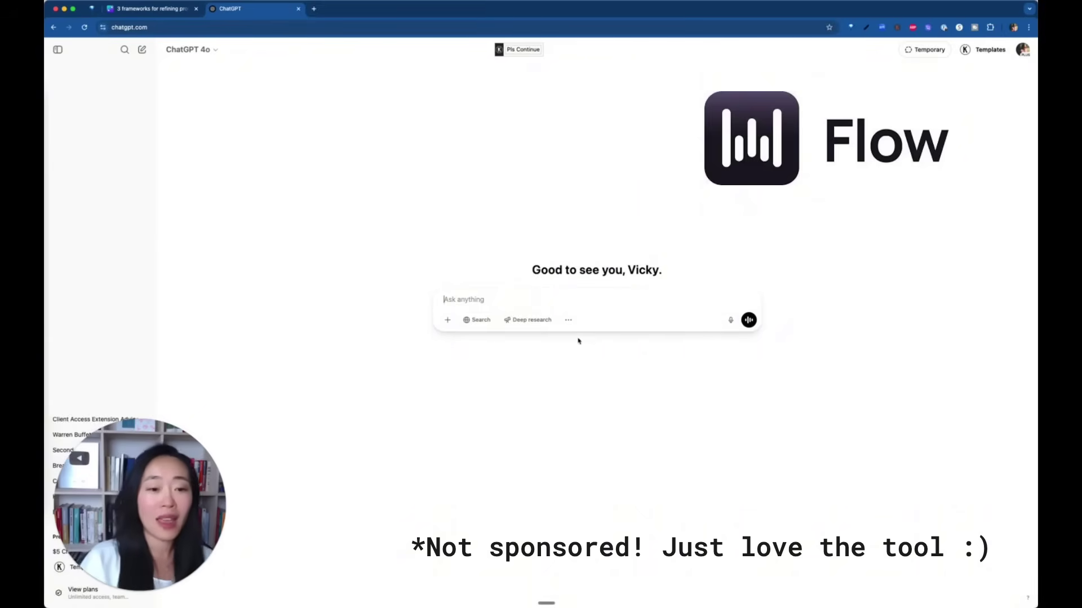
# Step: Dictate and send a prompt about finance students' struggle with real-world uncertainty for a mental-models guest lecture
pyautogui.click(469, 300)
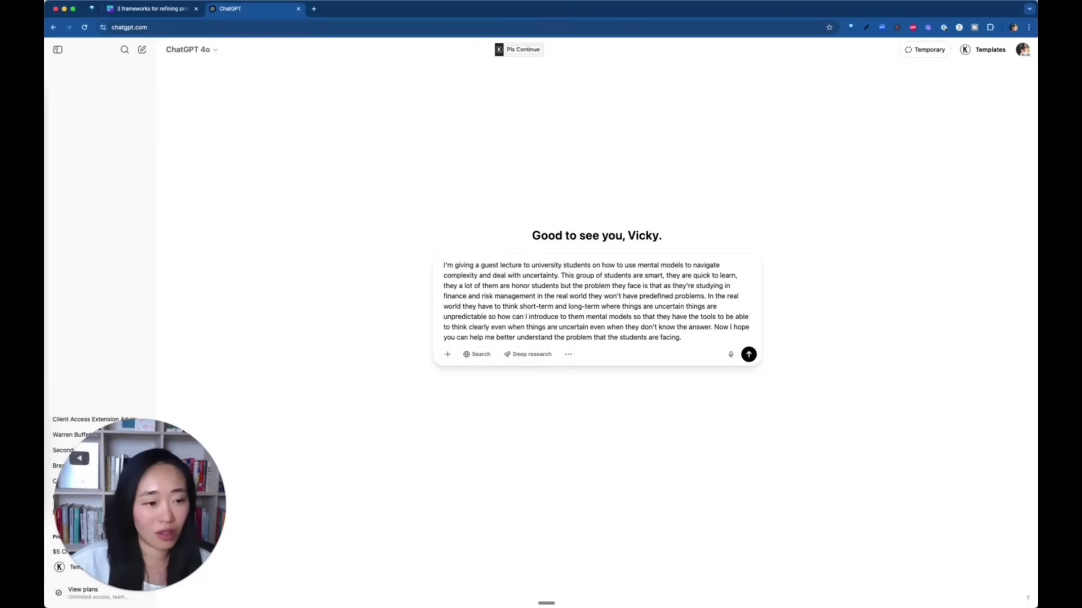
pyautogui.press('Return')
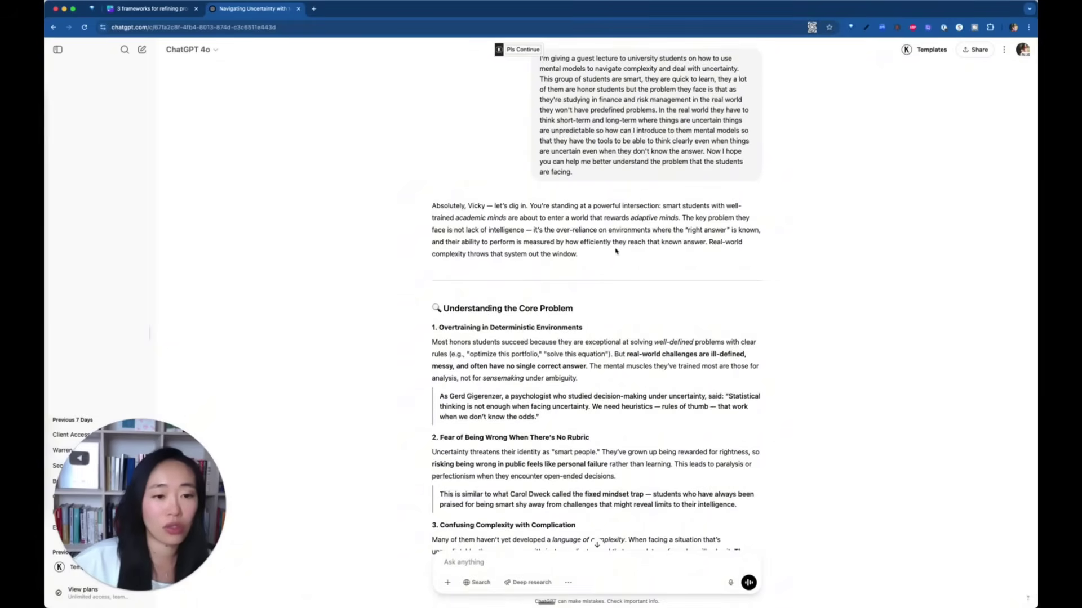
# Step: Scroll through the reply to its mental-model table, five lecture next steps and follow-up offer
pyautogui.scroll(-2, 611, 259)
pyautogui.scroll(-9, 608, 285)
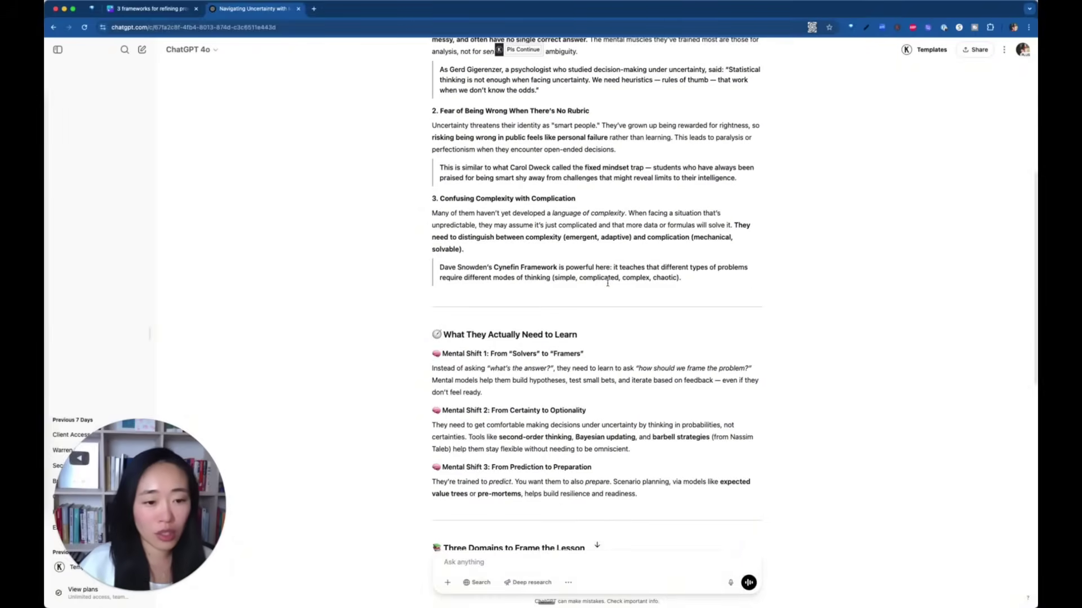
pyautogui.scroll(-3, 607, 283)
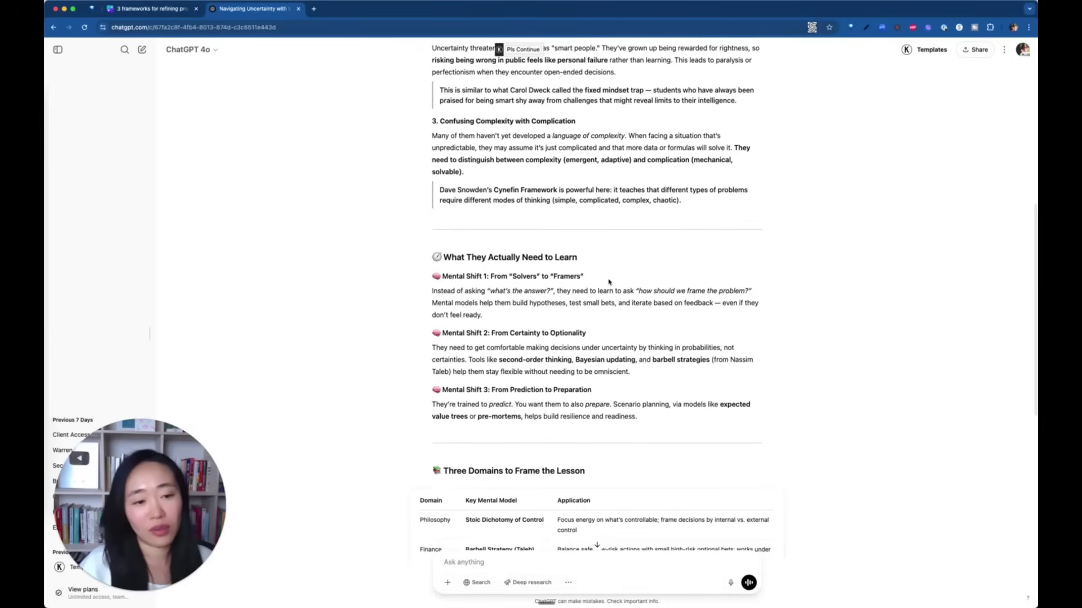
pyautogui.scroll(-3, 608, 286)
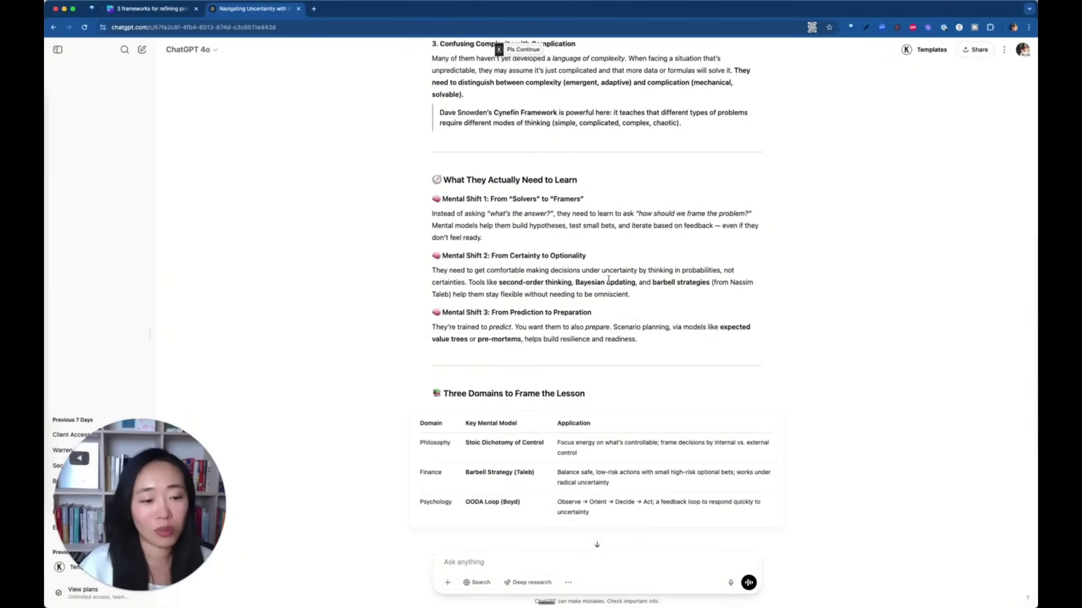
pyautogui.scroll(-6, 608, 282)
pyautogui.scroll(-5, 505, 324)
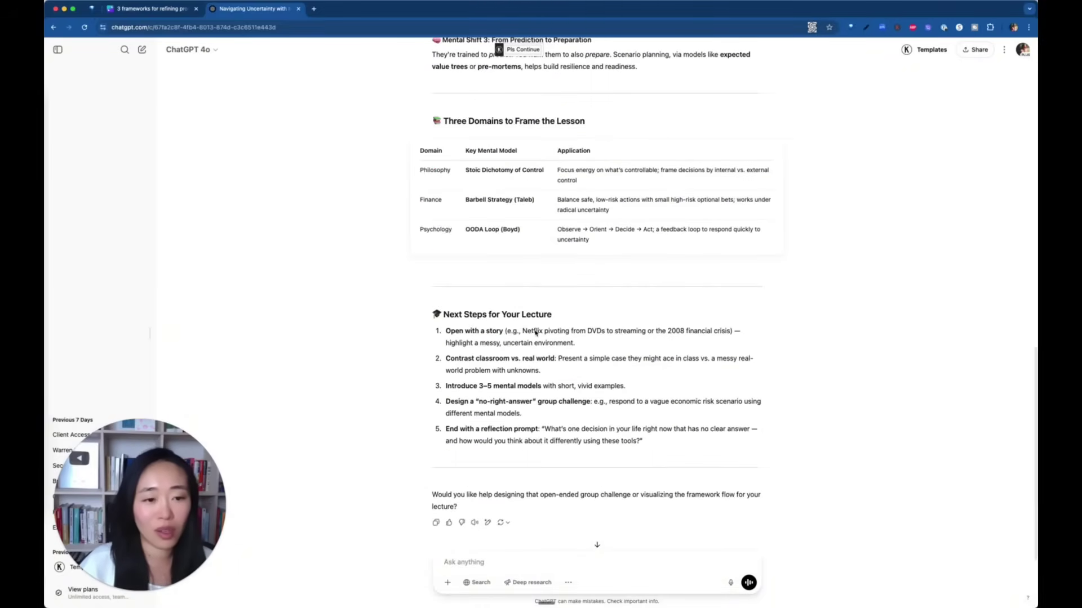
pyautogui.scroll(1, 522, 544)
pyautogui.scroll(-1, 516, 563)
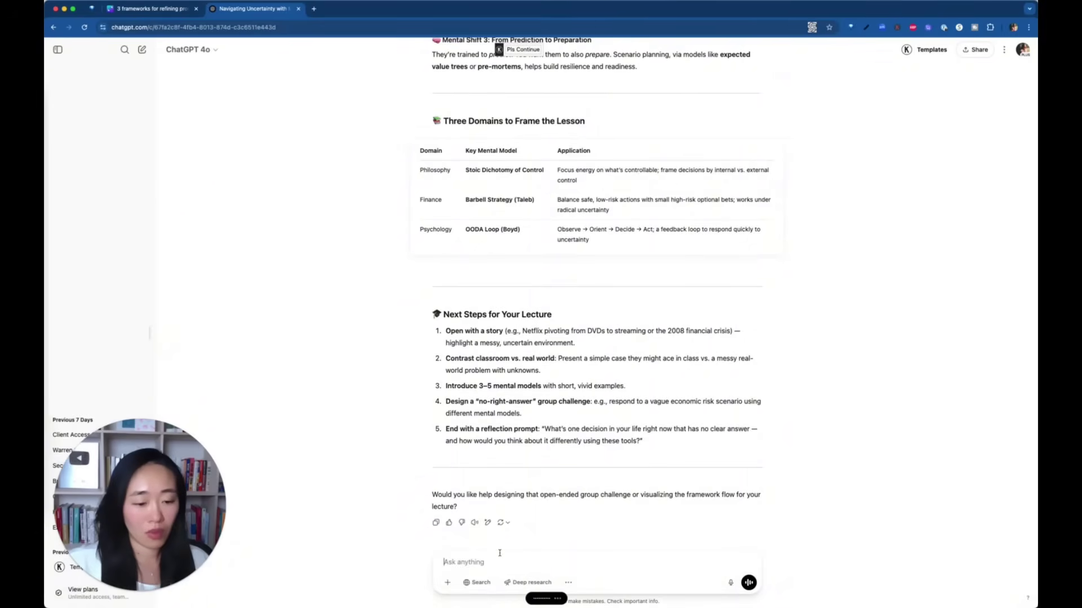
# Step: Send the follow-up asking for 10 unspoken assumptions, then highlight assumption 2 in the reply
pyautogui.press('Return')
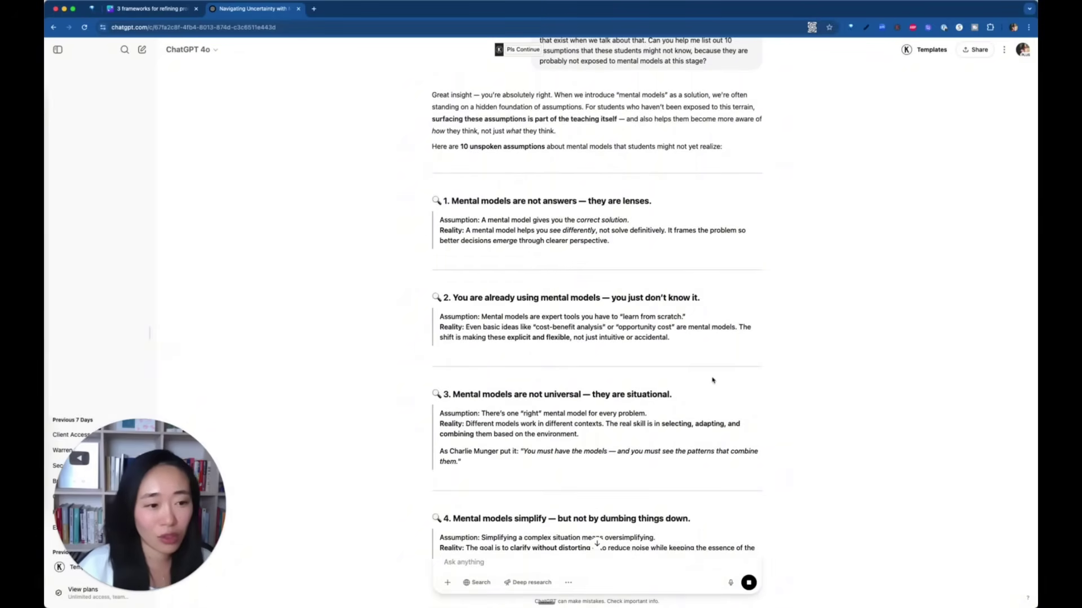
pyautogui.moveTo(704, 341); pyautogui.dragTo(400, 293)
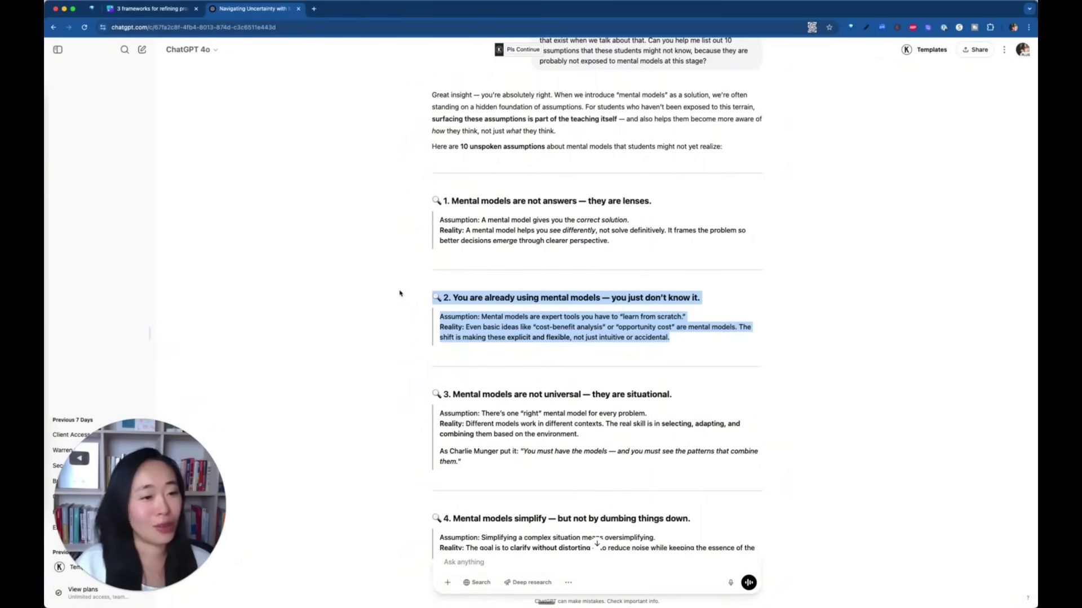
pyautogui.click(472, 317)
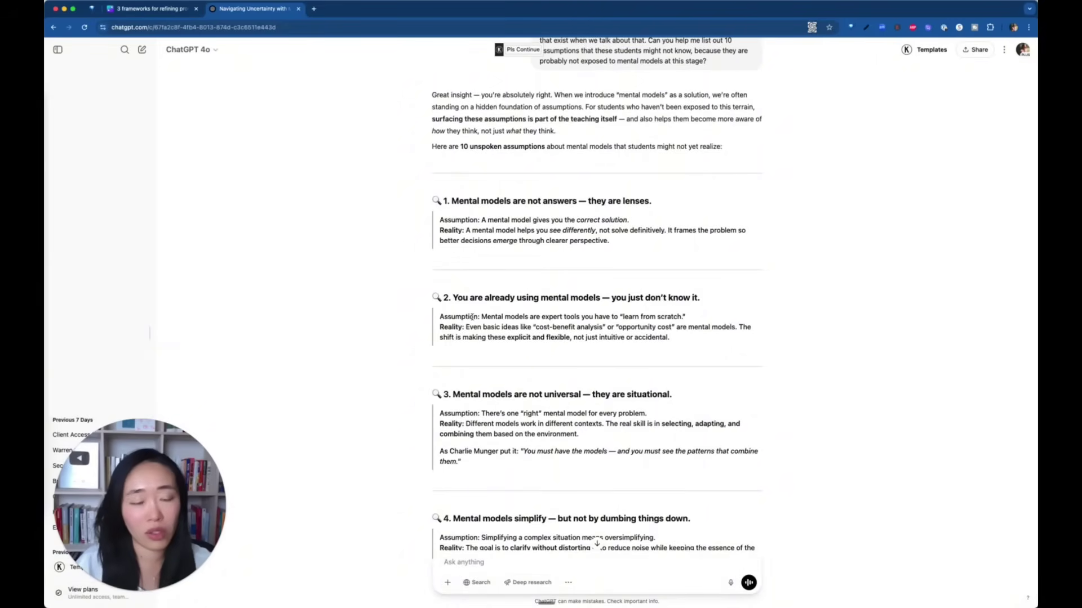
# Step: Highlight assumption 3 with its Munger quote, then the 'Mental models simplify' heading of assumption 4
pyautogui.scroll(-4, 539, 309)
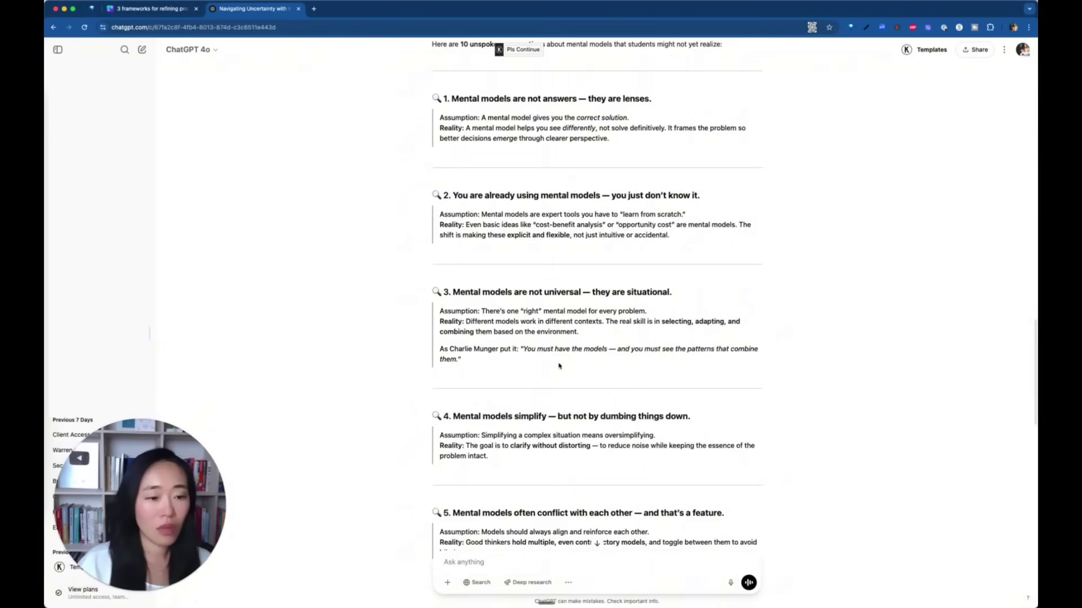
pyautogui.scroll(-3, 575, 309)
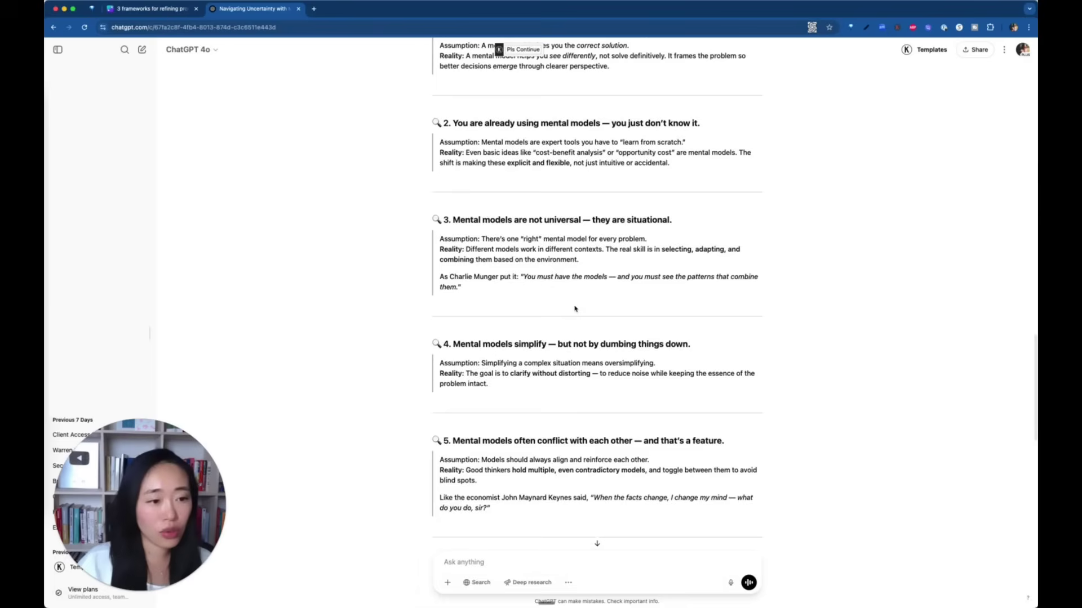
pyautogui.moveTo(509, 301); pyautogui.dragTo(424, 216)
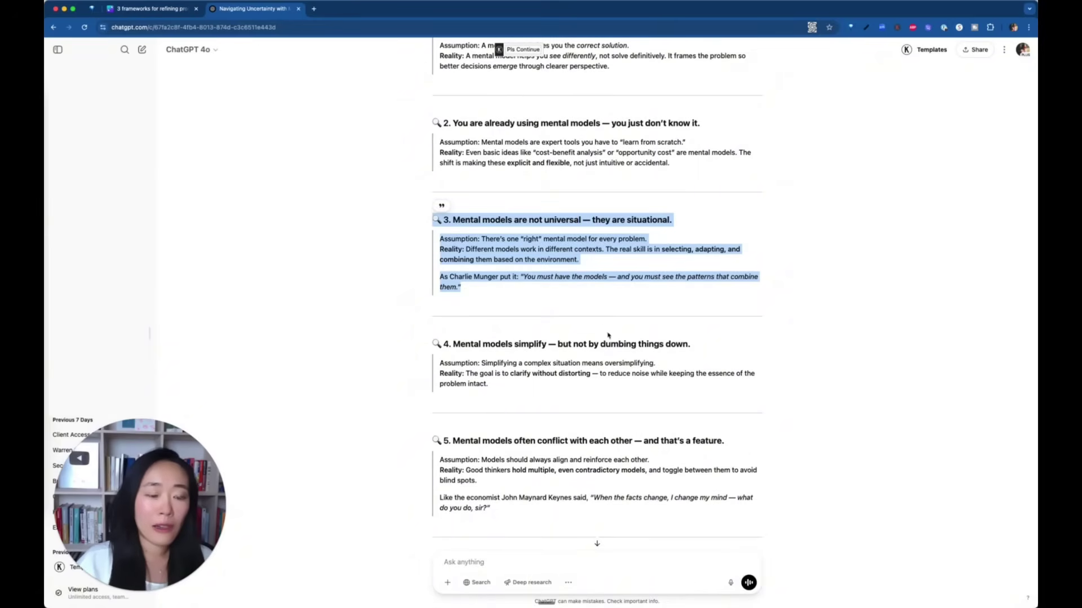
pyautogui.click(544, 292)
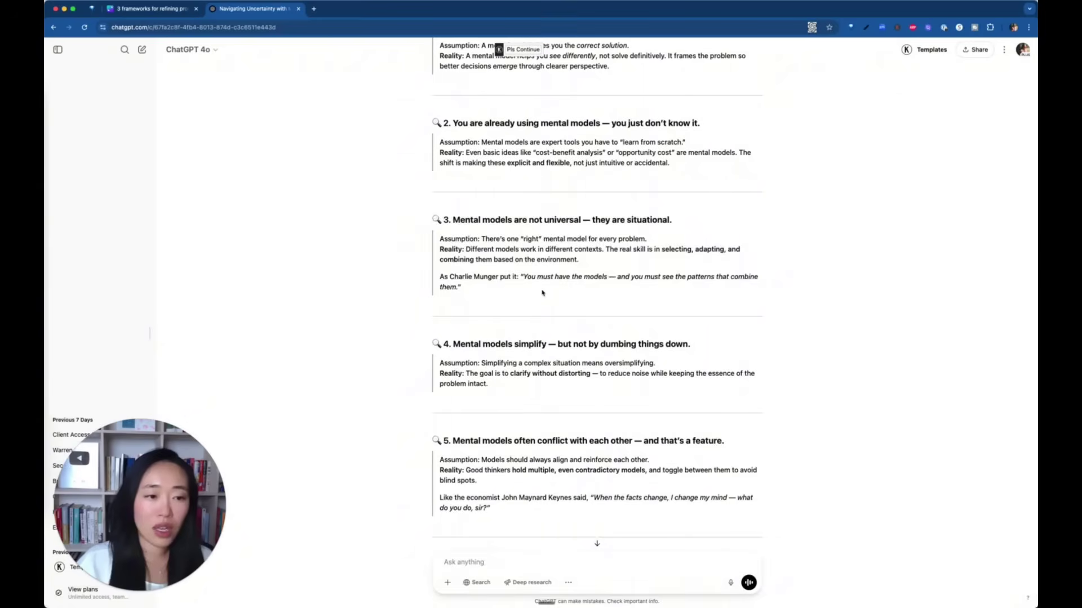
pyautogui.moveTo(542, 292); pyautogui.dragTo(435, 221)
pyautogui.click(557, 306)
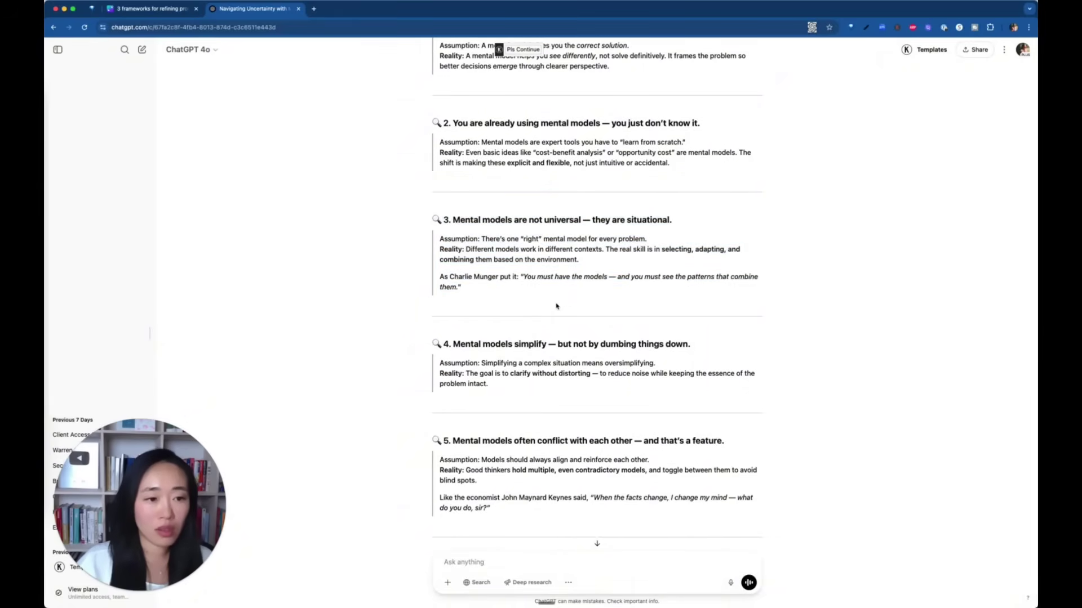
pyautogui.scroll(-1, 556, 306)
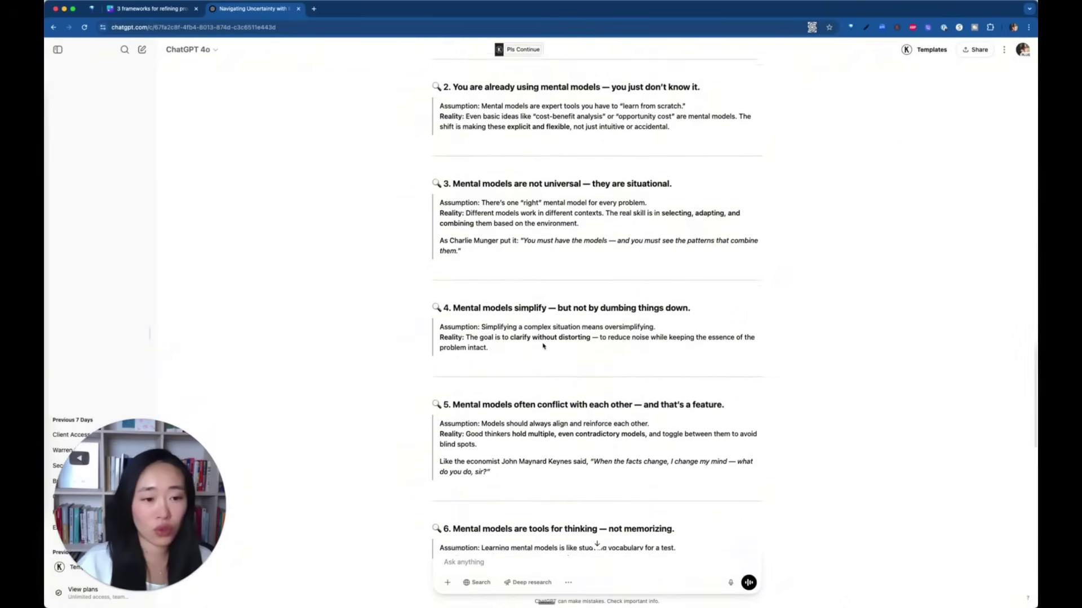
pyautogui.scroll(-1, 543, 346)
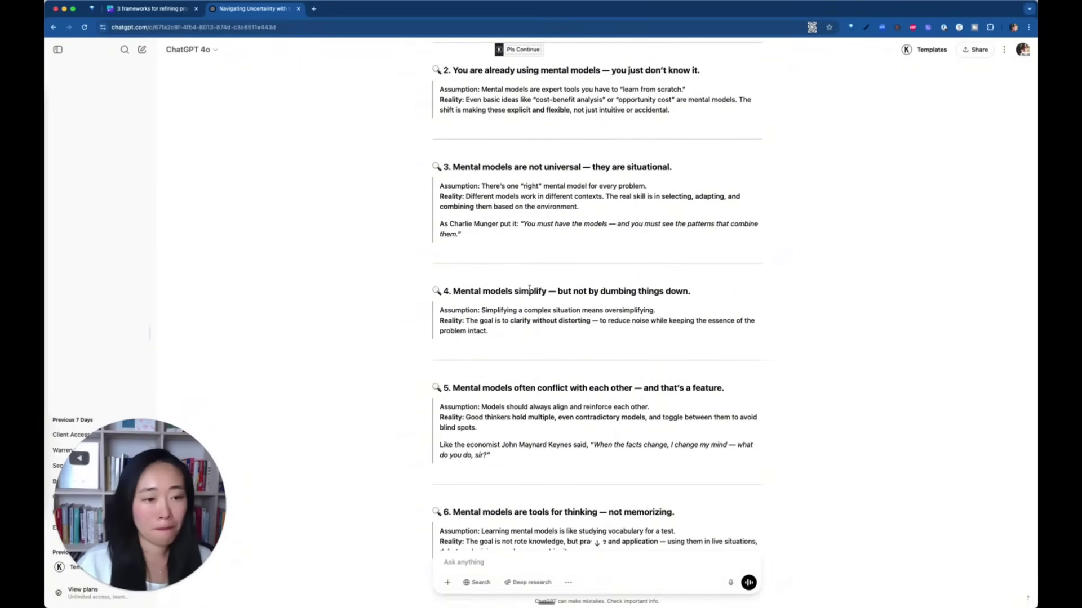
pyautogui.moveTo(454, 291); pyautogui.dragTo(751, 289)
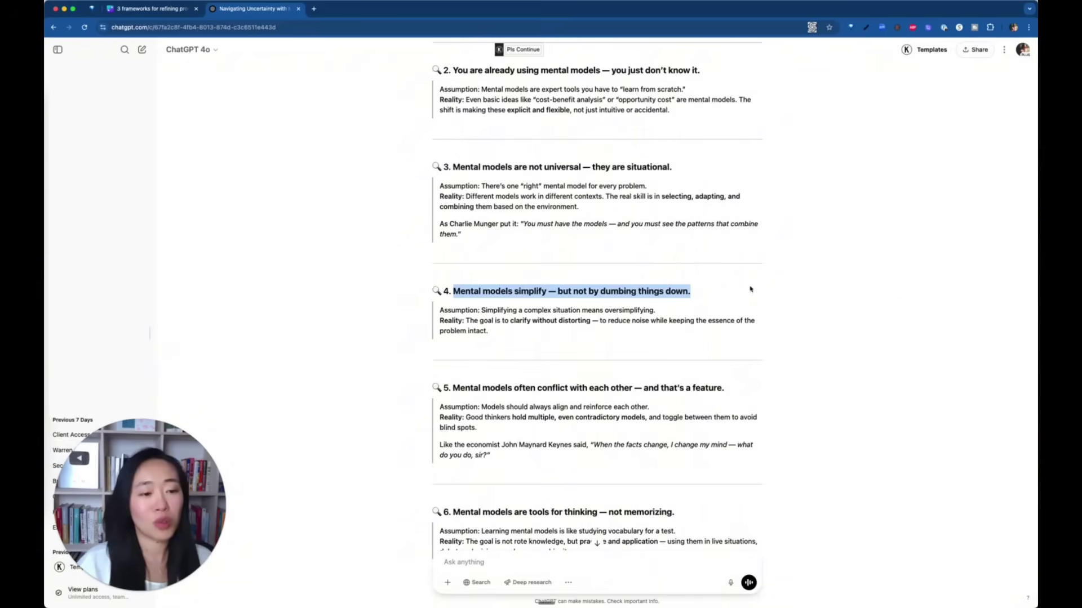
pyautogui.click(711, 311)
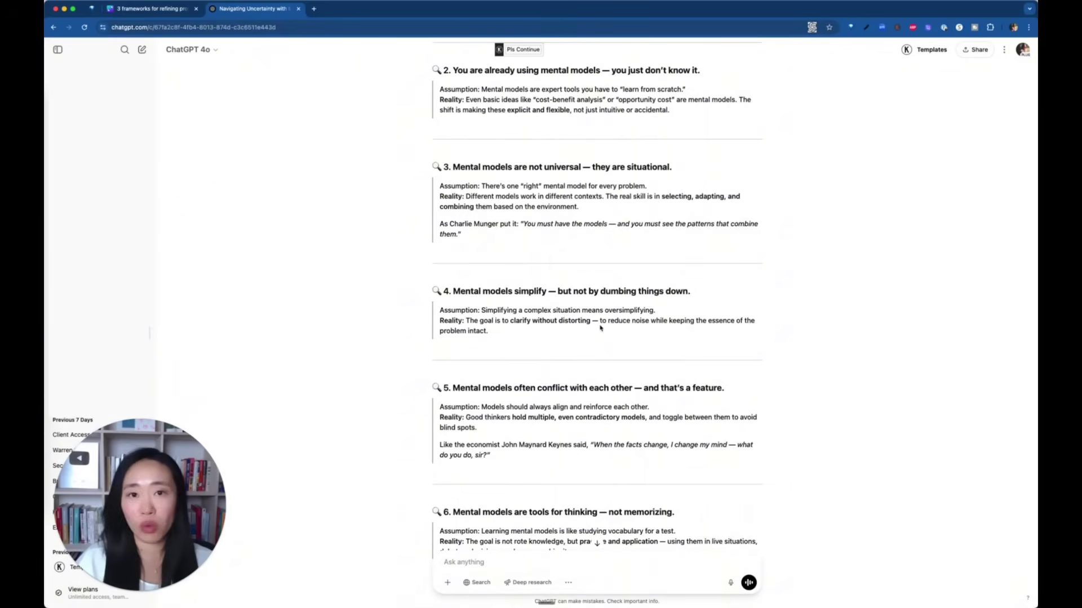
# Step: Read down through assumptions 6–10 of the reply
pyautogui.scroll(-7, 601, 328)
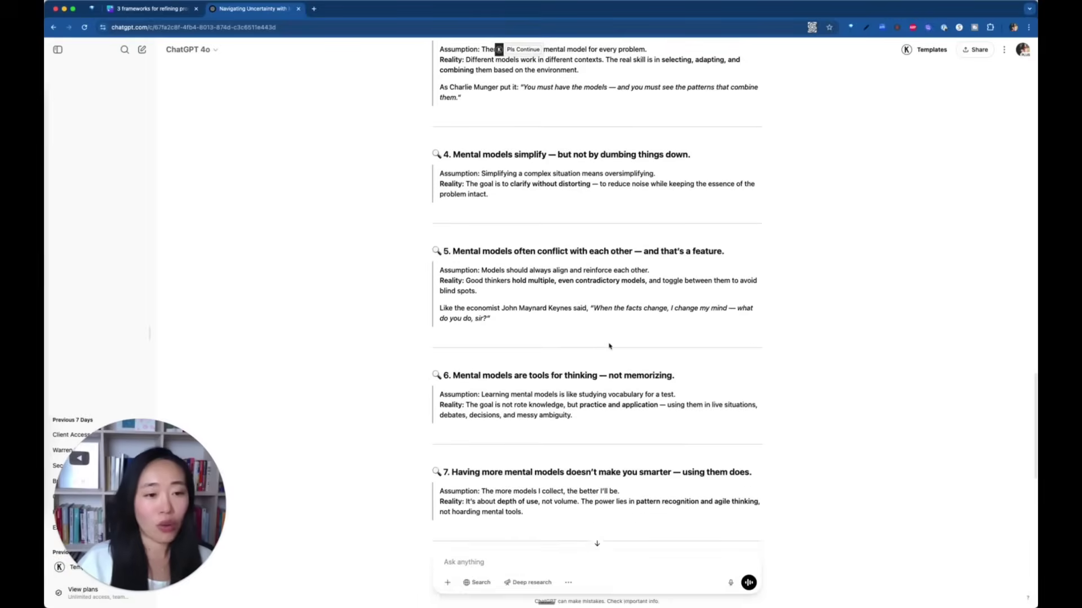
pyautogui.scroll(-3, 609, 346)
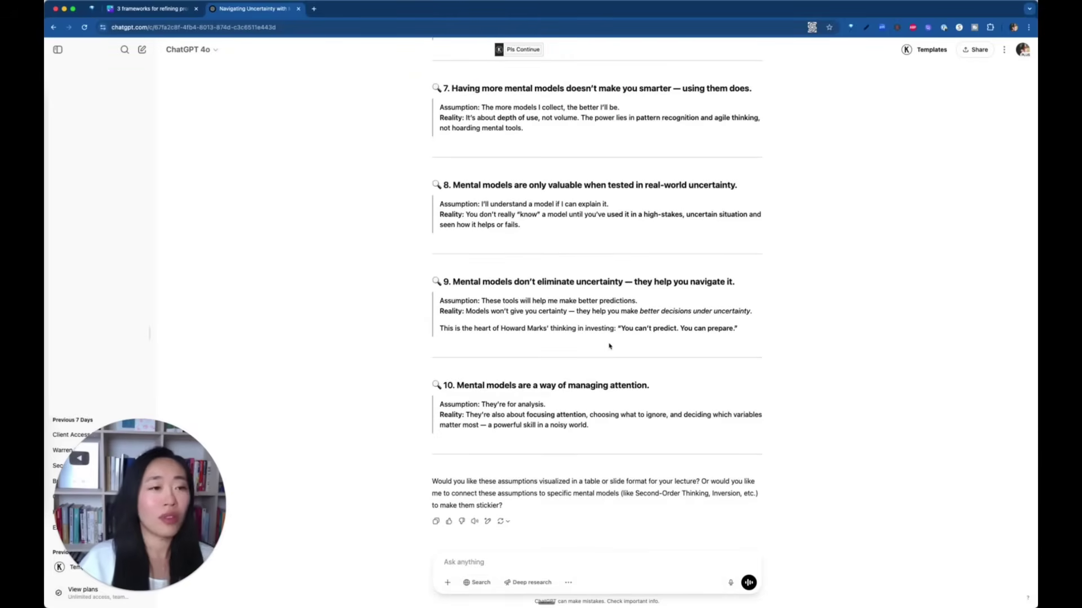
pyautogui.scroll(15, 609, 346)
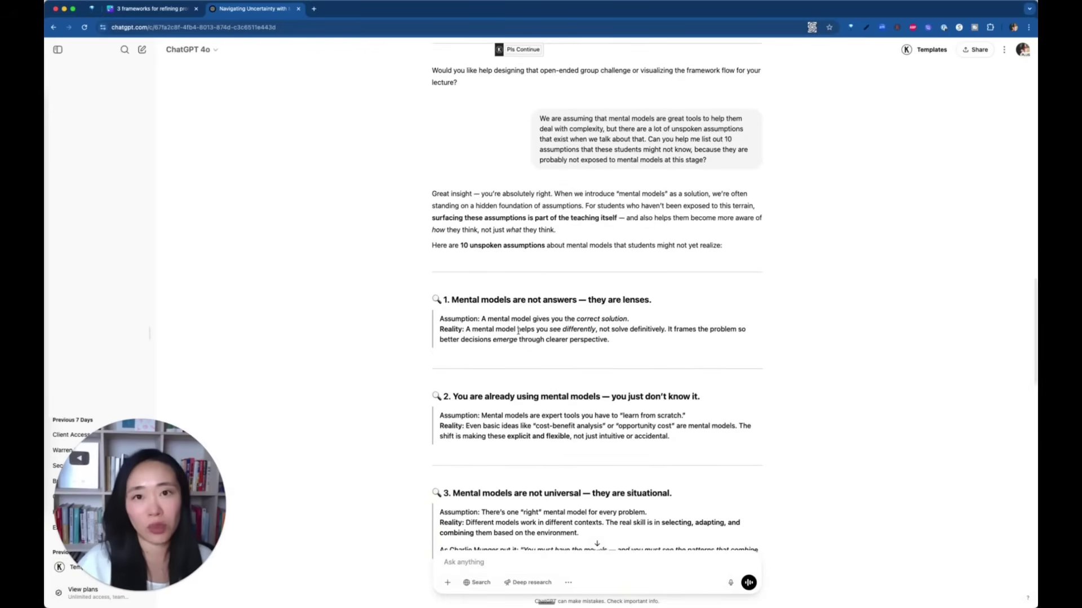
pyautogui.scroll(-1, 518, 331)
pyautogui.scroll(-3, 517, 331)
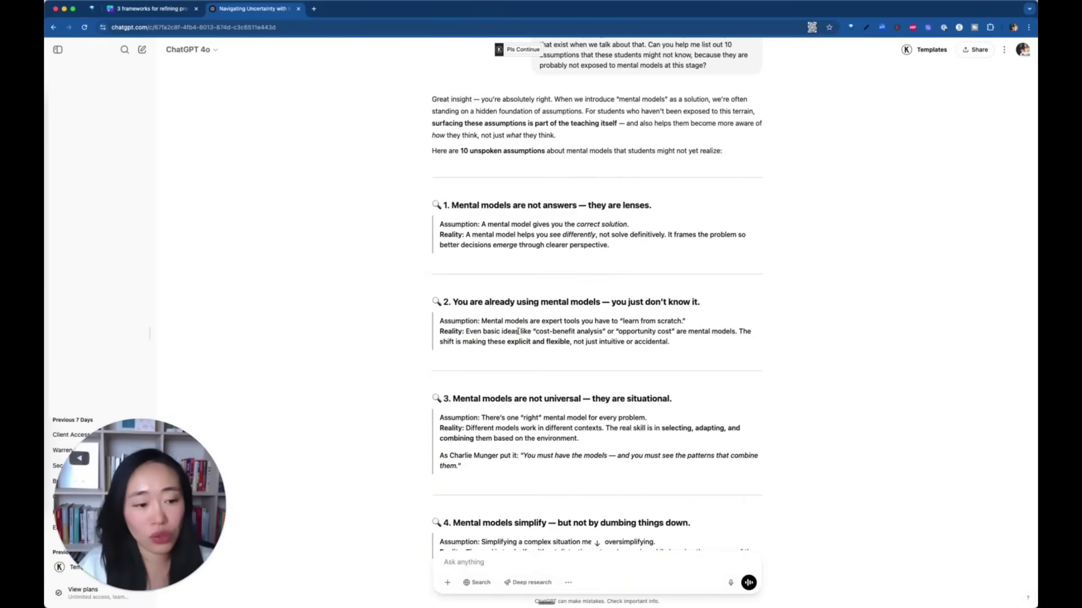
pyautogui.scroll(-1, 518, 331)
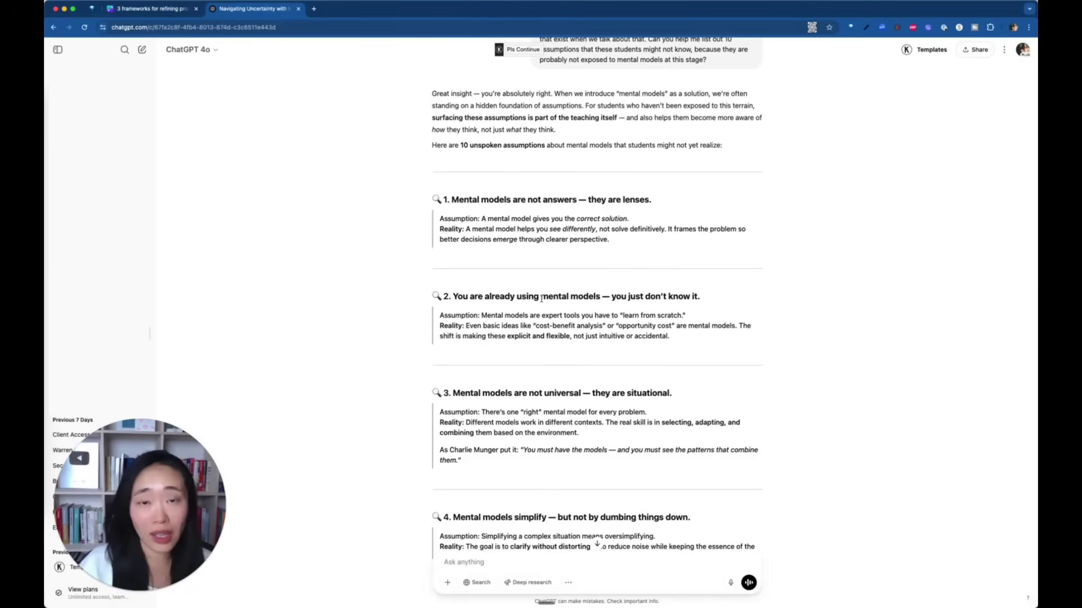
pyautogui.scroll(-8, 542, 298)
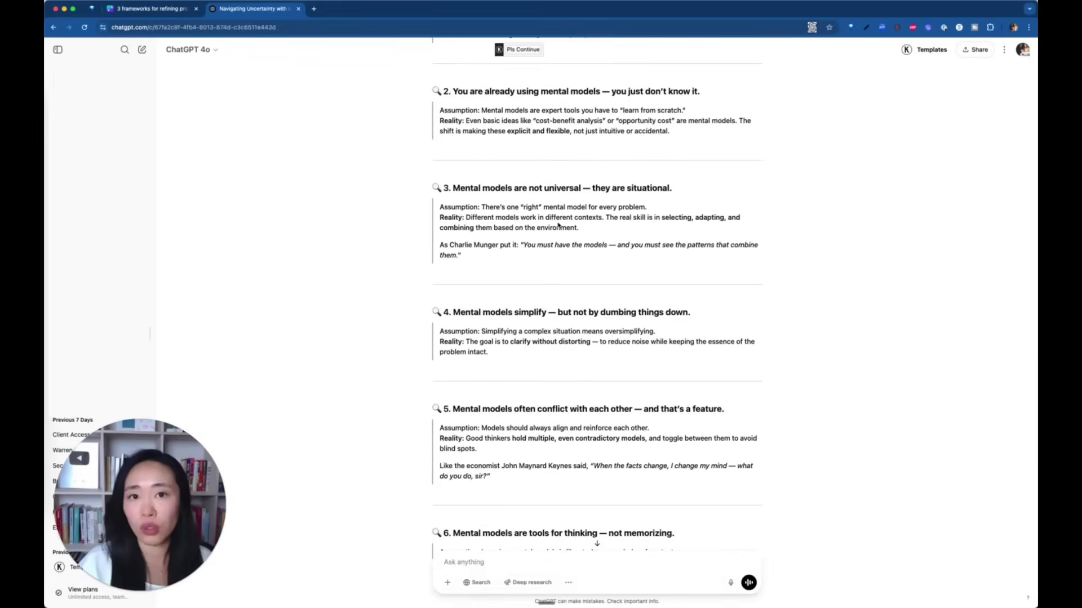
pyautogui.scroll(-12, 560, 241)
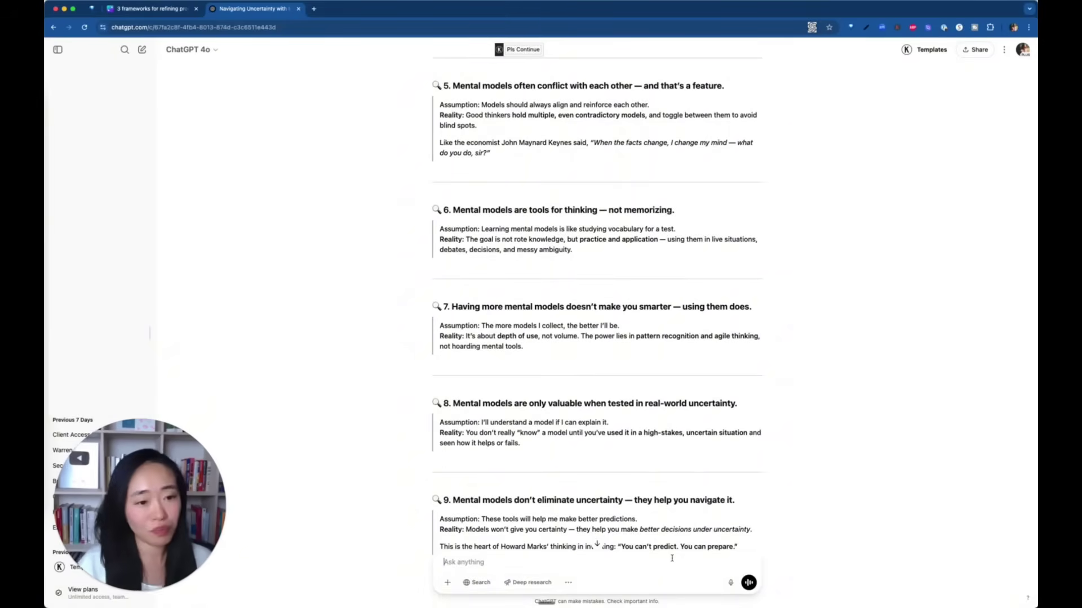
pyautogui.scroll(-6, 618, 303)
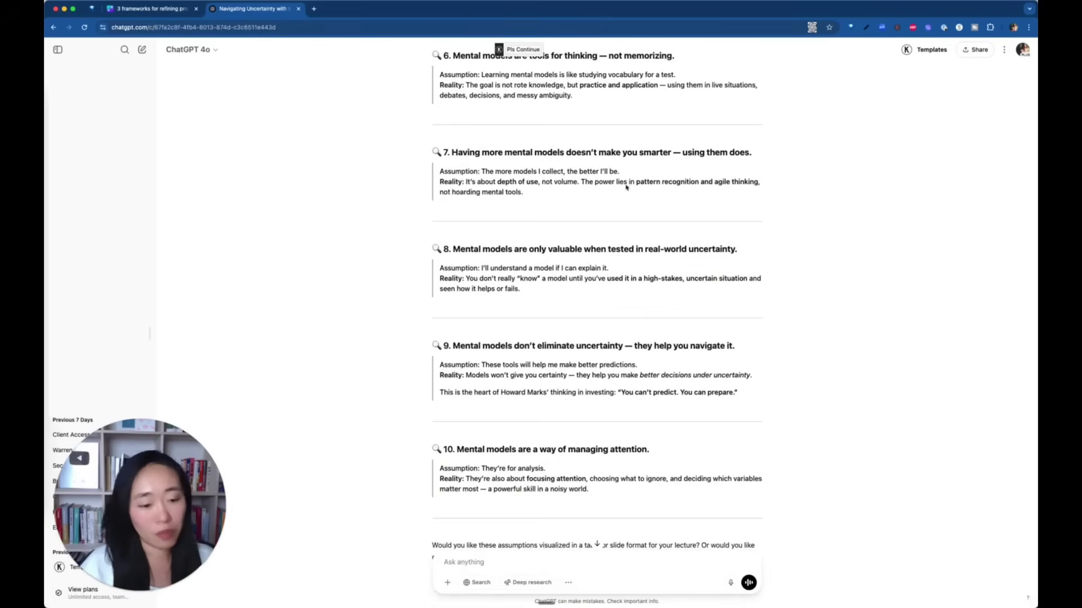
# Step: Scroll to assumption 10 and the reply's closing table-or-slides offer
pyautogui.scroll(-3, 608, 338)
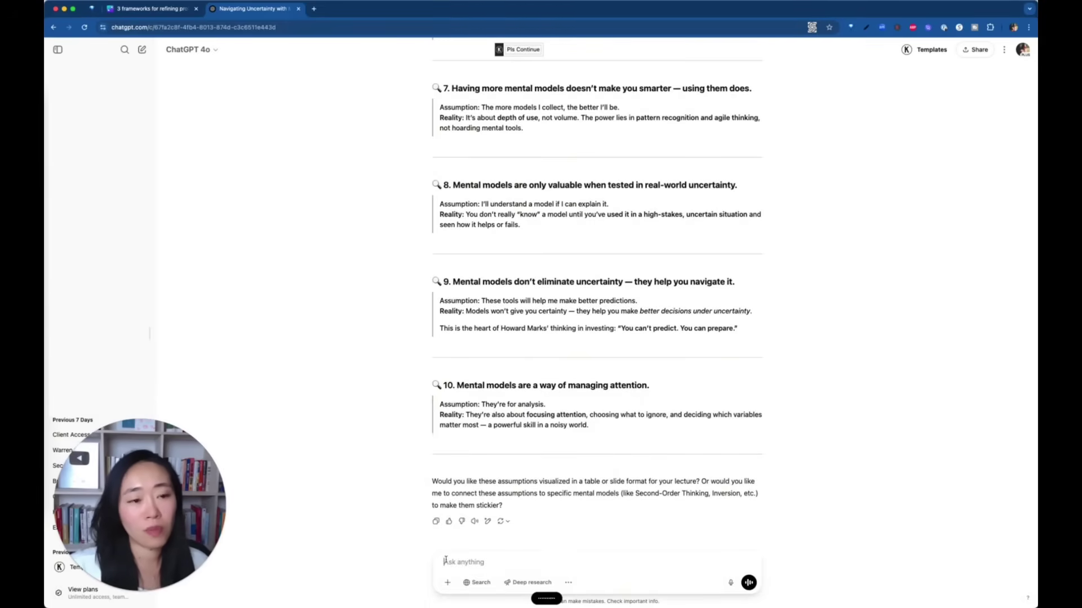
pyautogui.write('now based on these assumptions can you also help me go five levels deep as to why the students are not naturally thinking in this way use the five whys and dig deep as to what is the fundamental reason for them not thinking in this way so that we can better structure the guest lectures to help them use mental models and shift their thinking behavior')
pyautogui.press('Return')
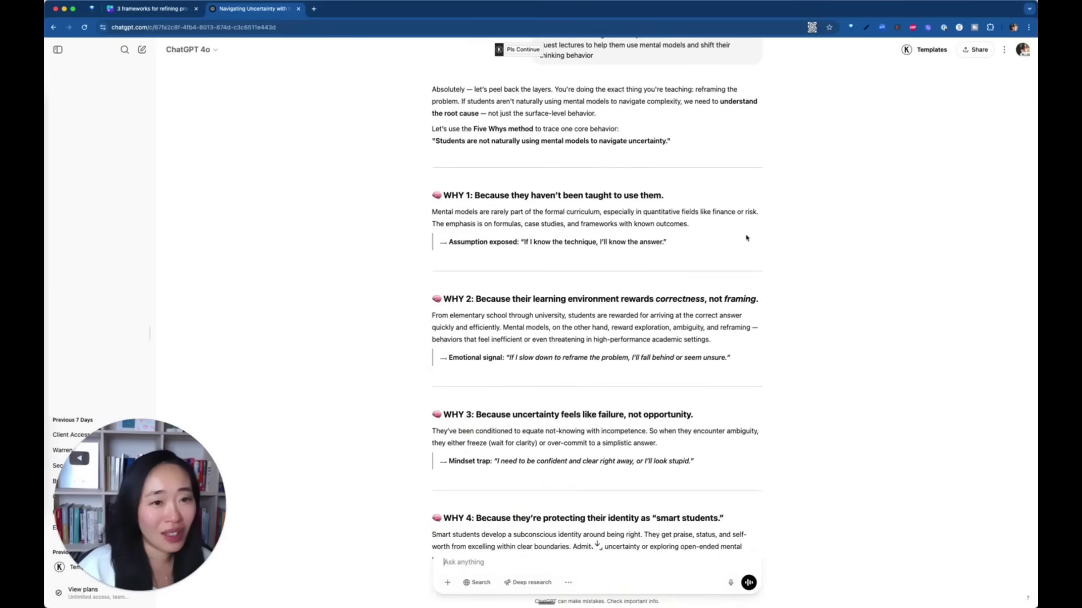
pyautogui.scroll(-1, 746, 237)
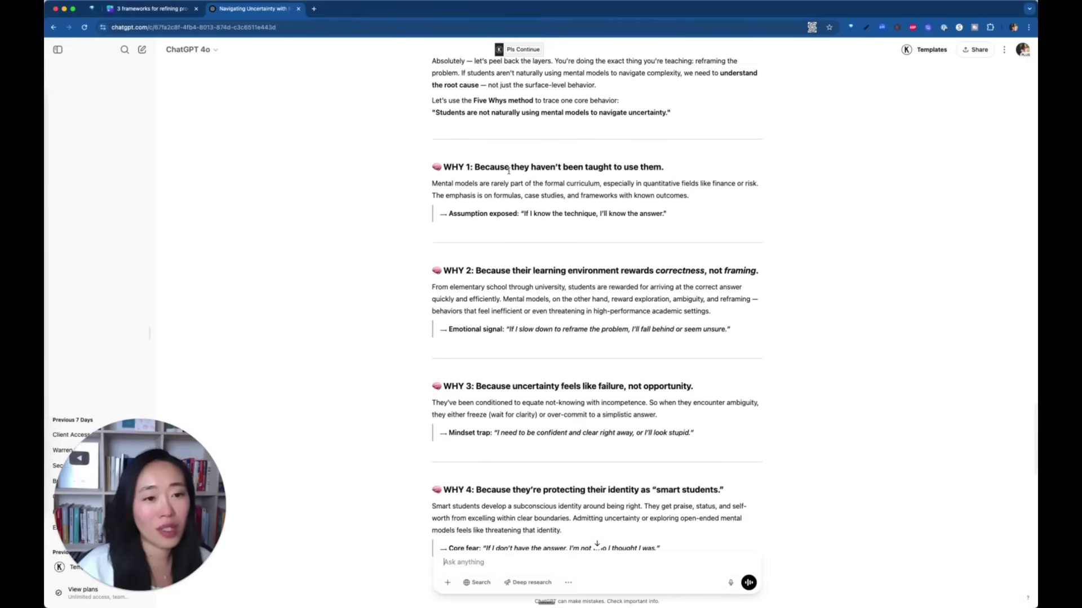
pyautogui.scroll(-1, 564, 214)
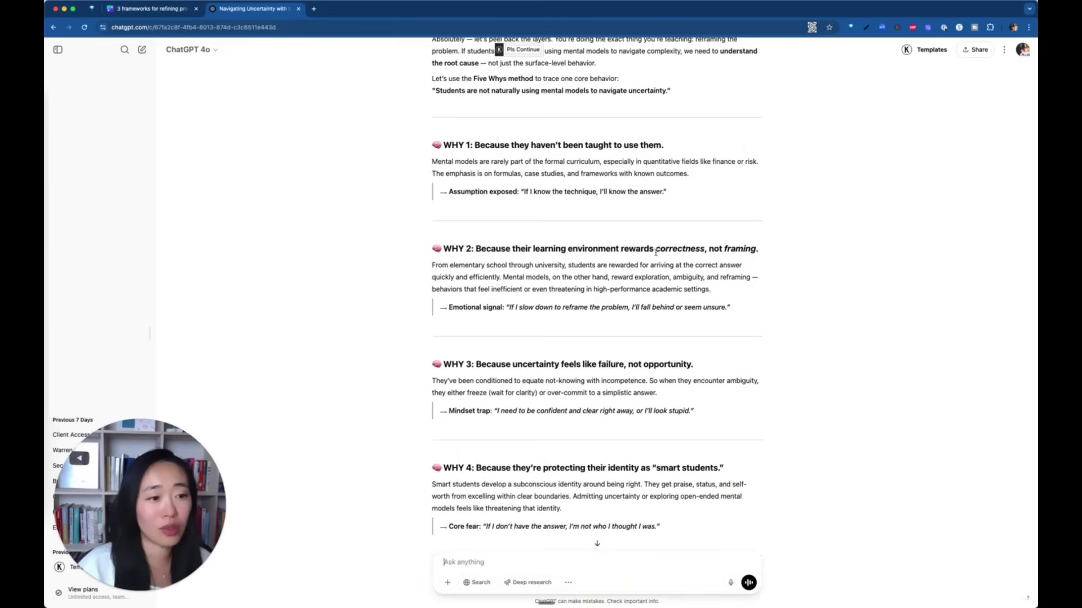
pyautogui.scroll(-1, 757, 252)
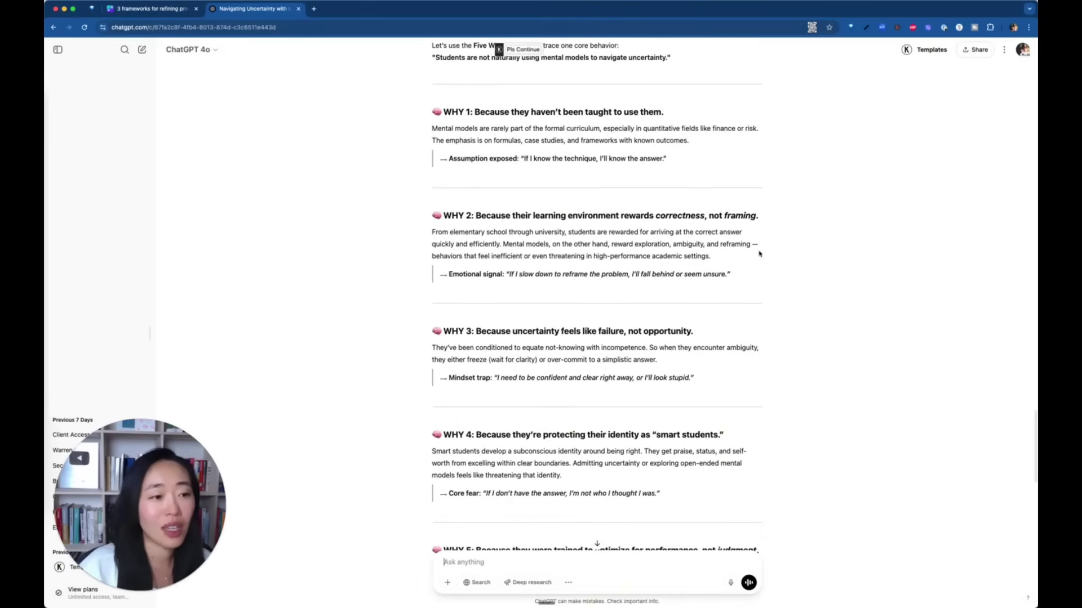
pyautogui.scroll(-1, 758, 252)
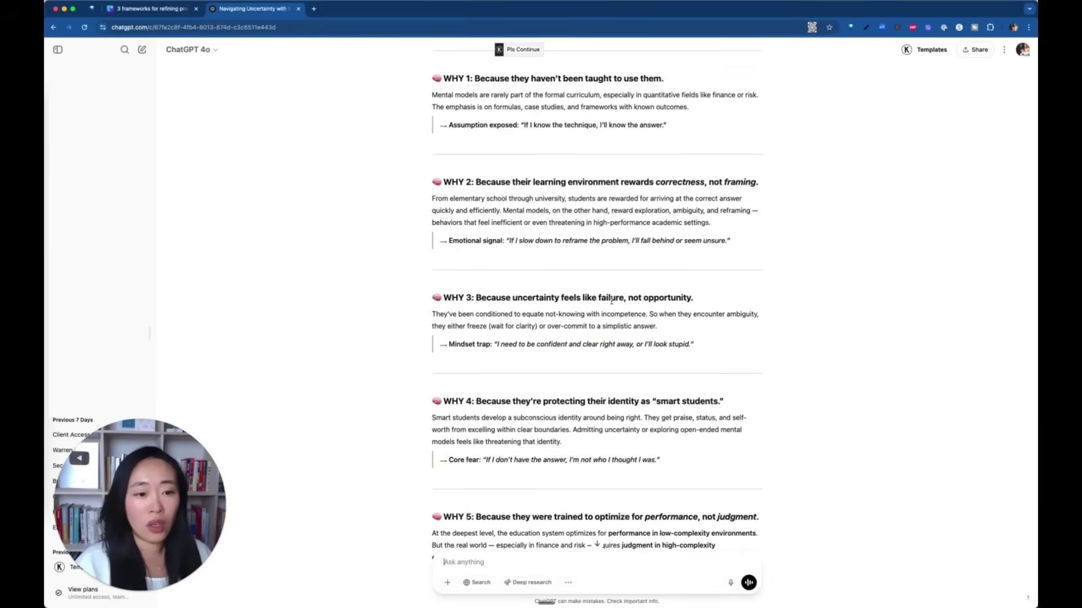
pyautogui.scroll(-1, 611, 301)
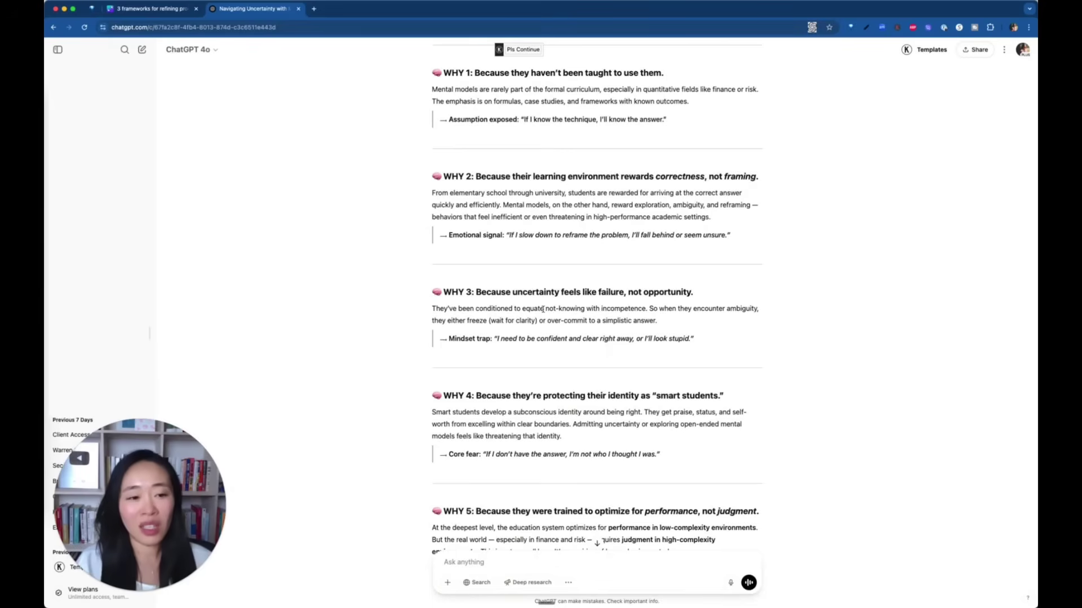
pyautogui.moveTo(470, 291); pyautogui.dragTo(729, 289)
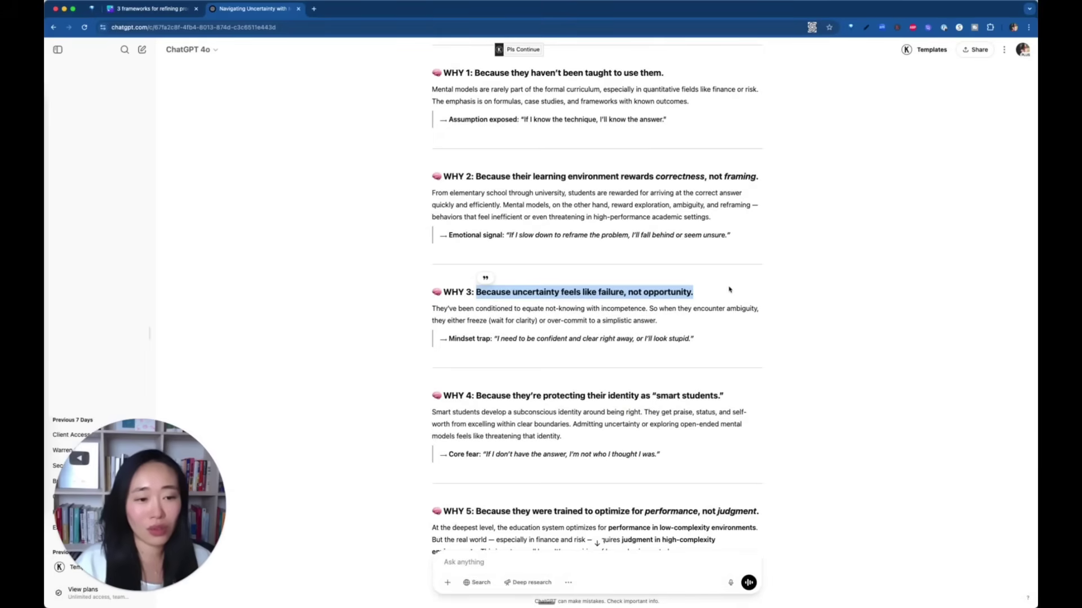
pyautogui.moveTo(699, 291); pyautogui.dragTo(478, 293)
pyautogui.click(490, 285)
pyautogui.scroll(-2, 523, 311)
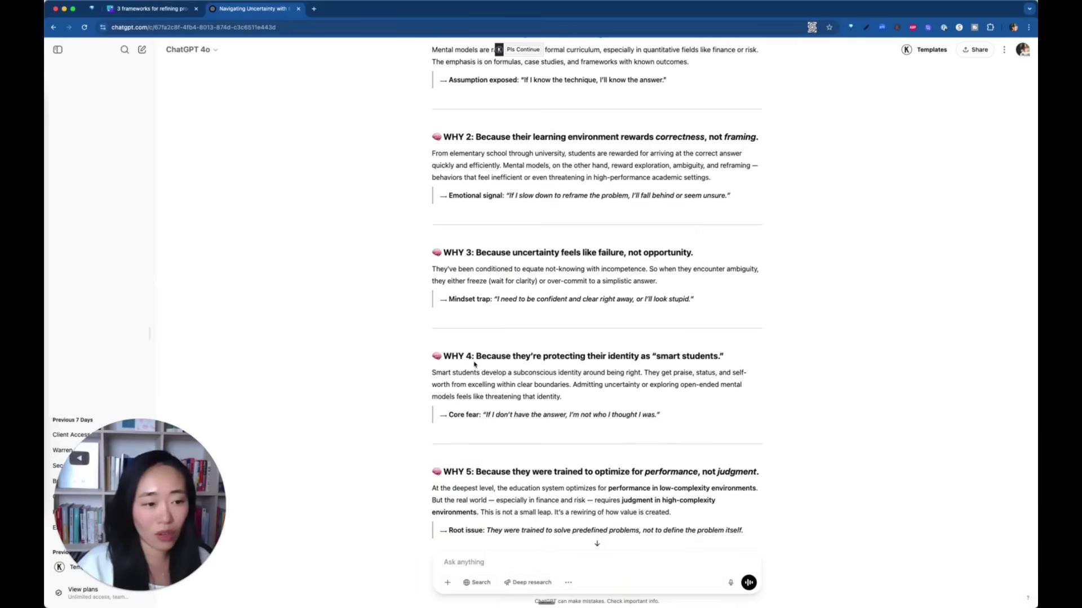
pyautogui.moveTo(476, 355); pyautogui.dragTo(743, 356)
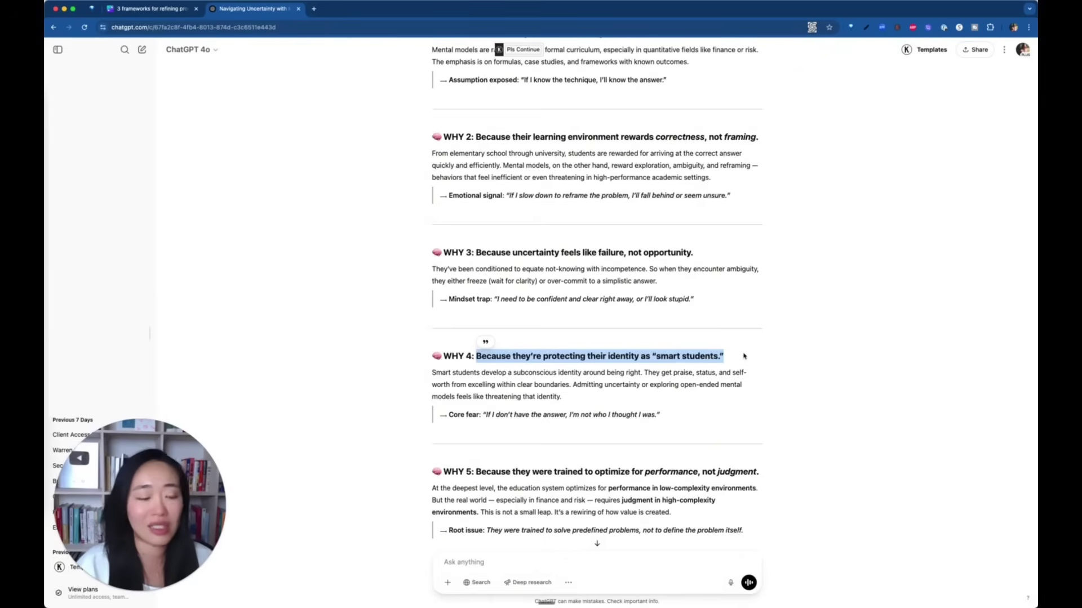
pyautogui.click(740, 361)
pyautogui.scroll(-3, 739, 361)
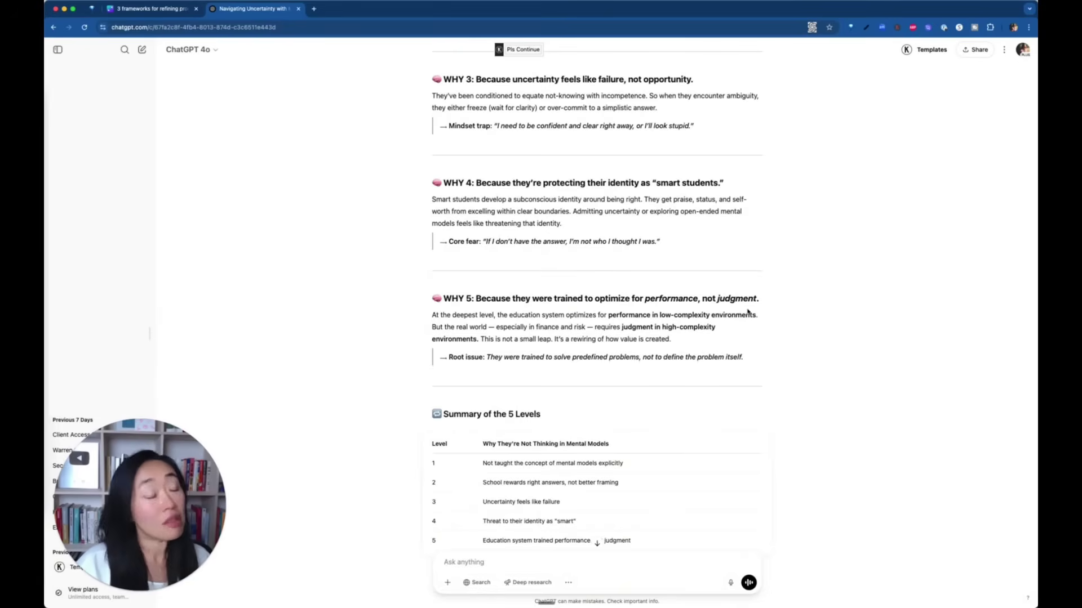
pyautogui.moveTo(758, 299); pyautogui.dragTo(646, 297)
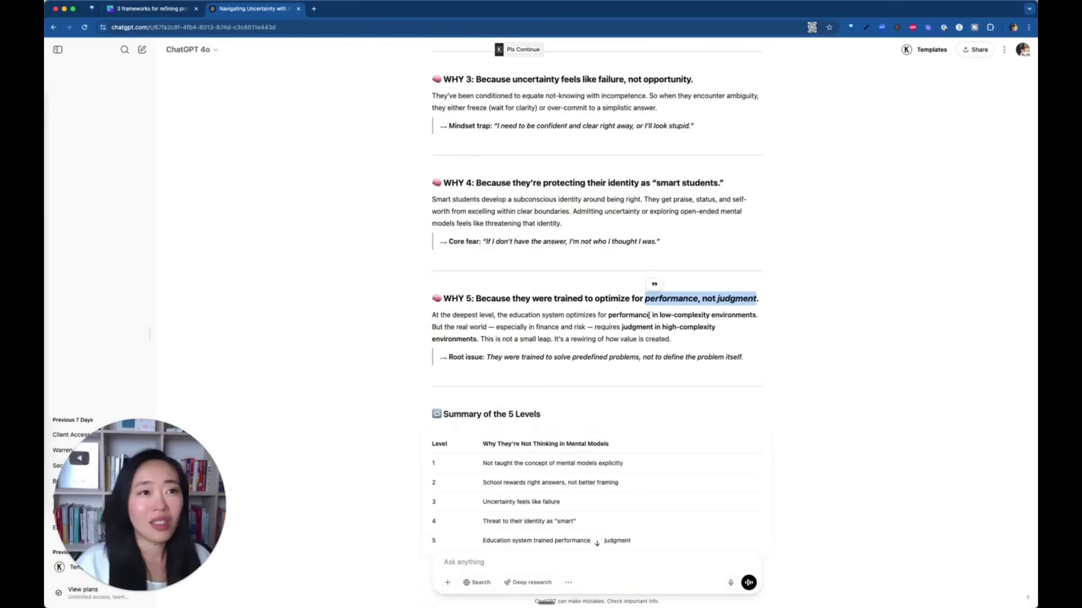
pyautogui.click(649, 315)
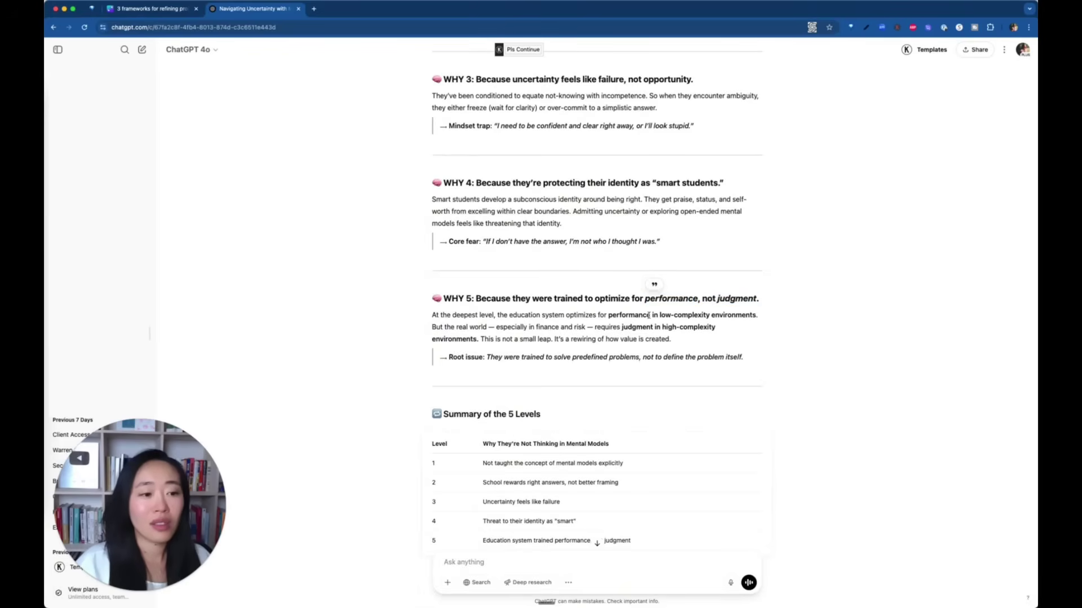
pyautogui.moveTo(645, 298); pyautogui.dragTo(697, 296)
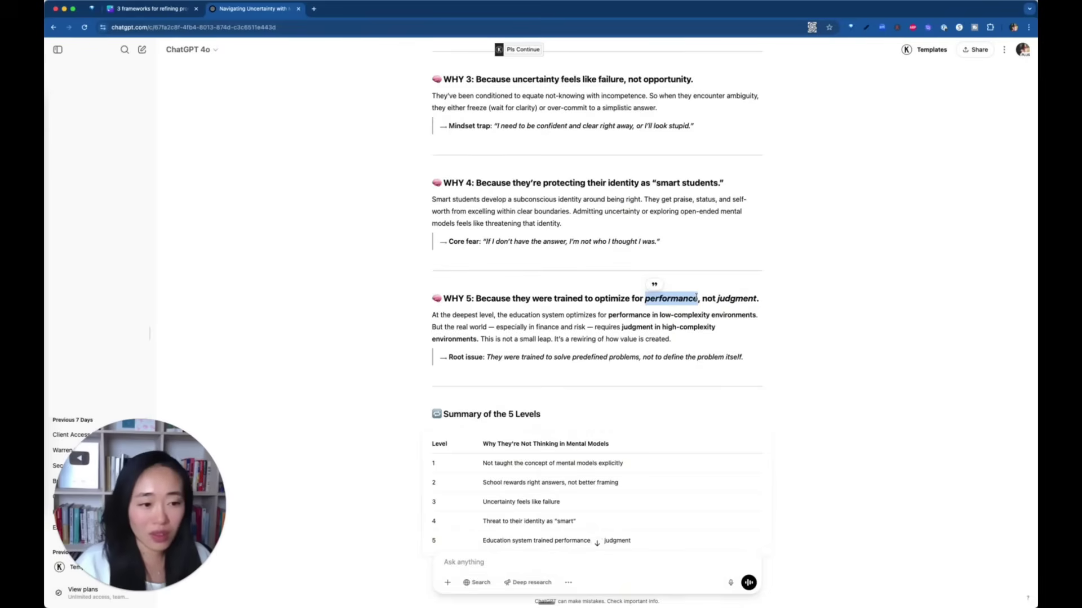
pyautogui.doubleClick(735, 300)
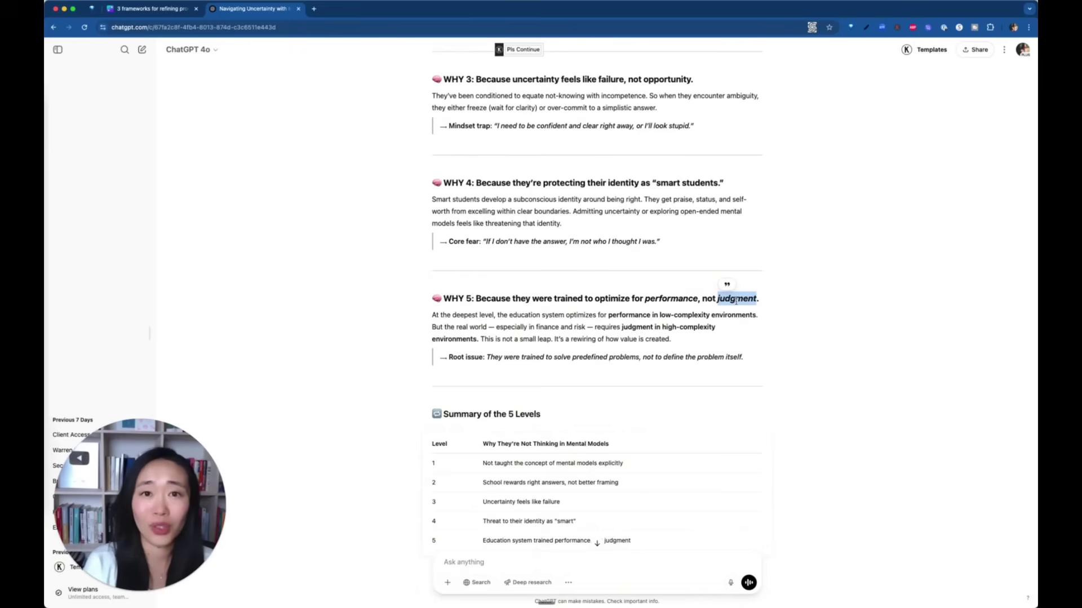
# Step: Dictate and send a follow-up asking what else could be true, seeking alternative explanations
pyautogui.click(492, 565)
pyautogui.scroll(-5, 493, 564)
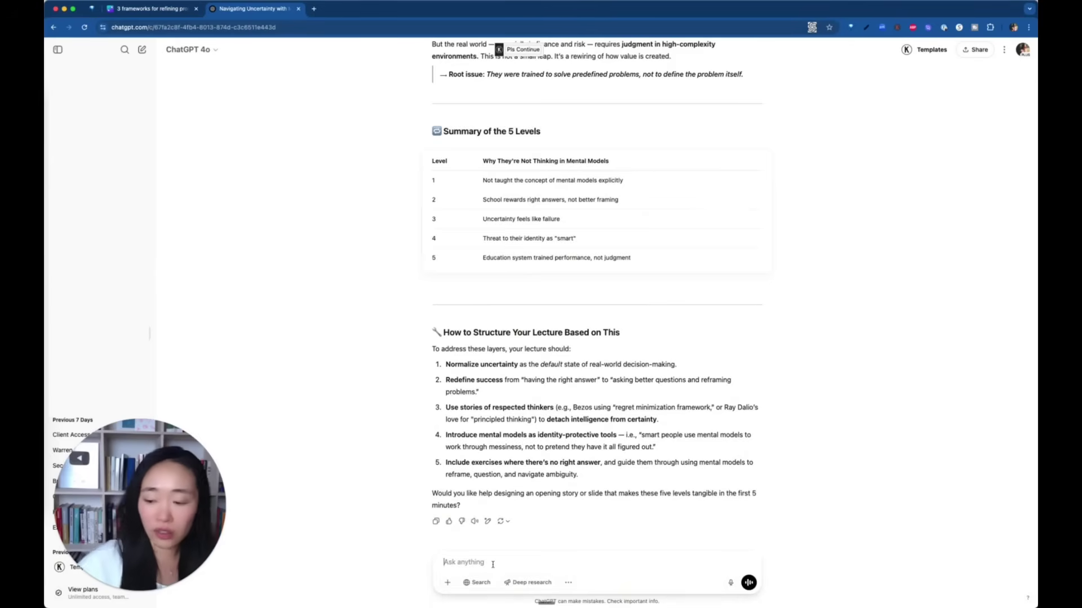
pyautogui.press('fn')
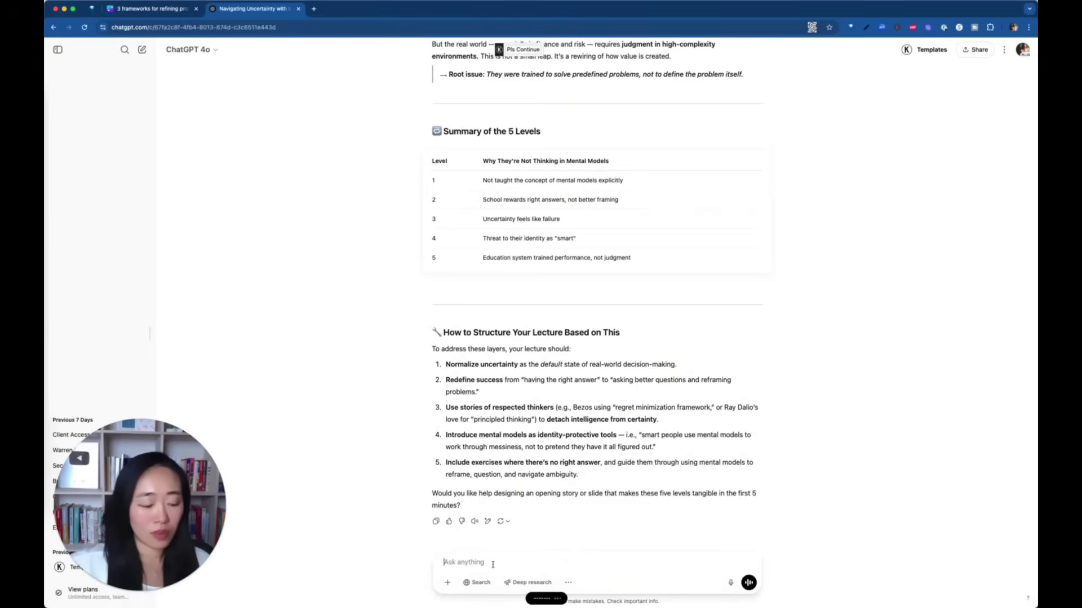
pyautogui.press('Return')
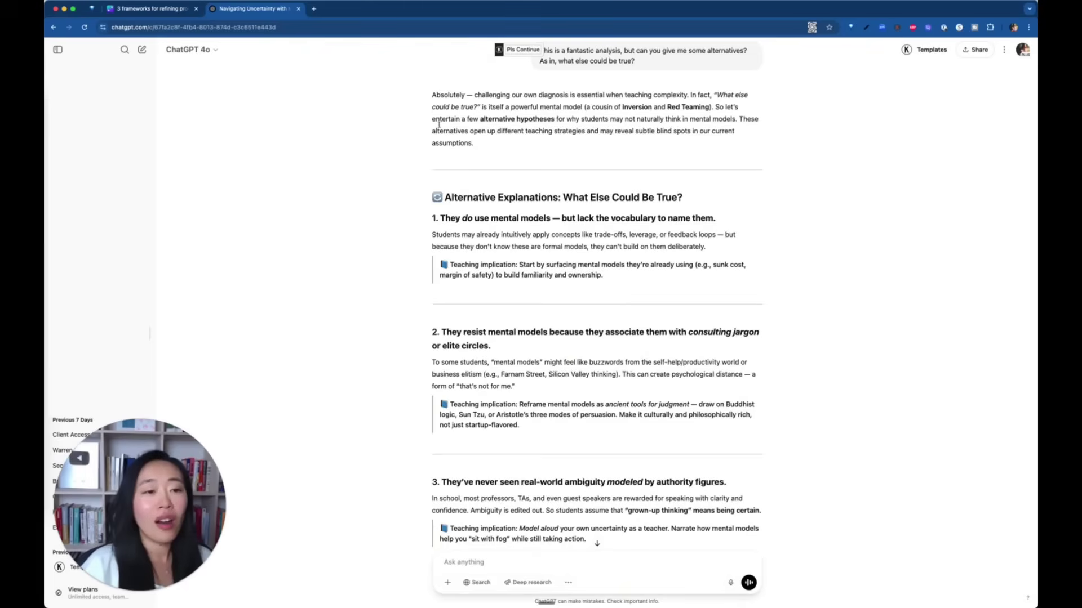
pyautogui.moveTo(440, 219); pyautogui.dragTo(756, 223)
pyautogui.click(756, 222)
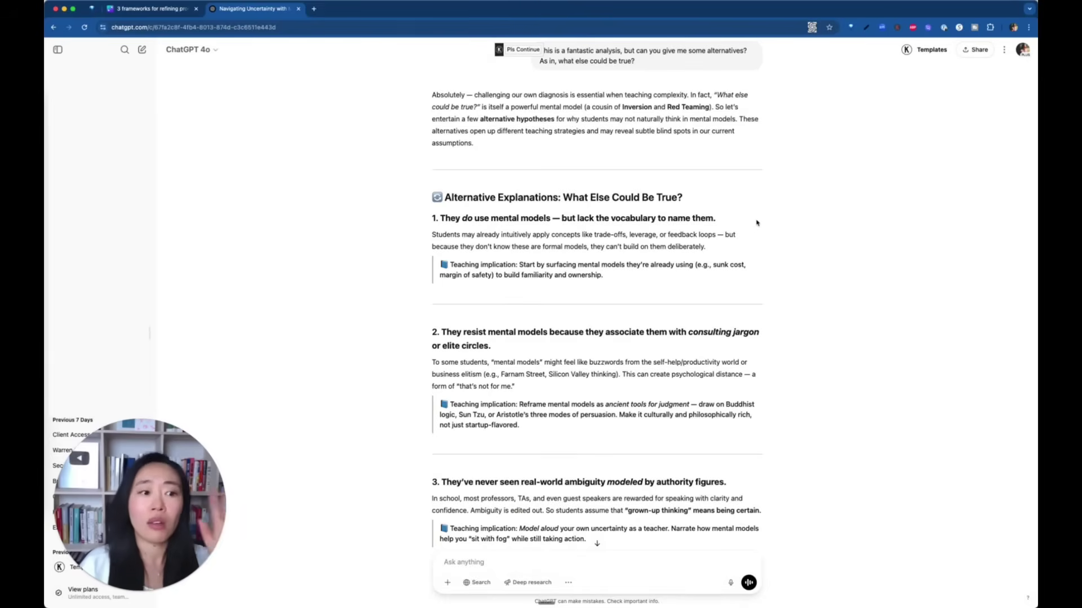
pyautogui.scroll(-2, 756, 223)
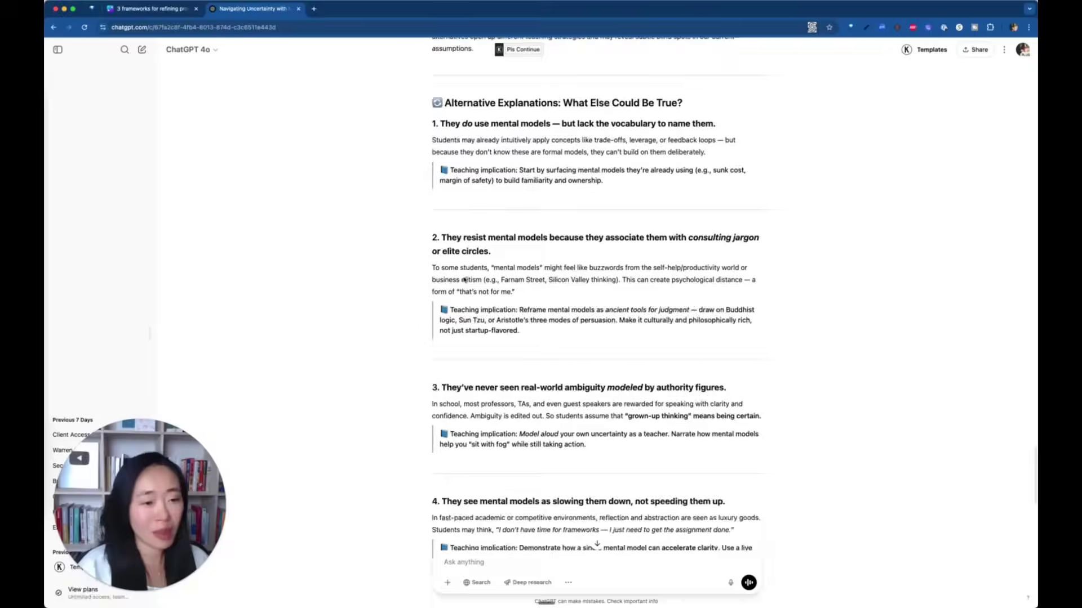
pyautogui.scroll(-1, 463, 277)
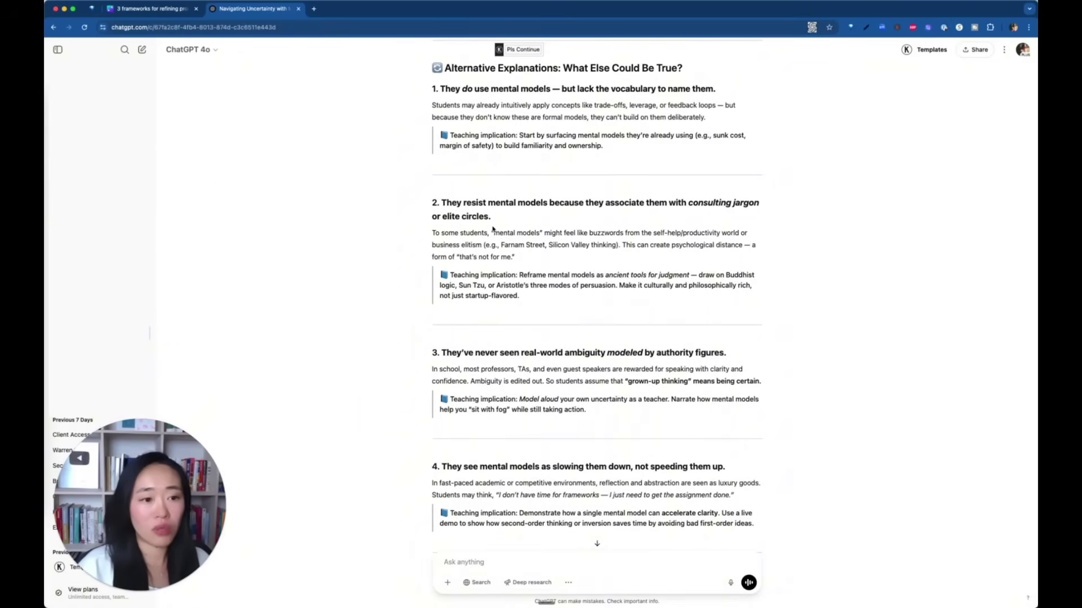
pyautogui.scroll(-4, 493, 229)
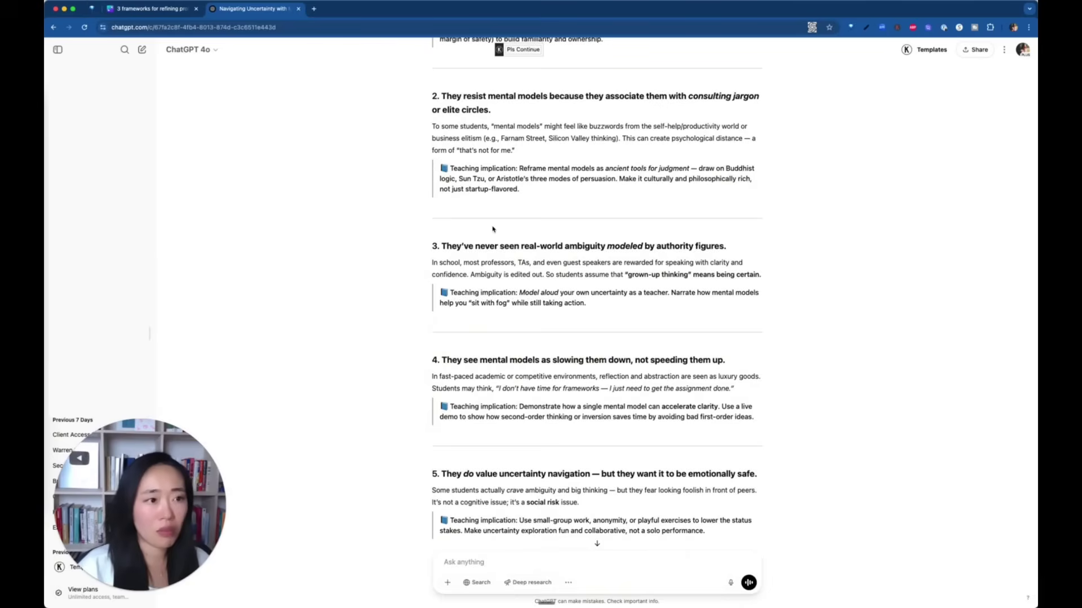
pyautogui.scroll(-2, 493, 228)
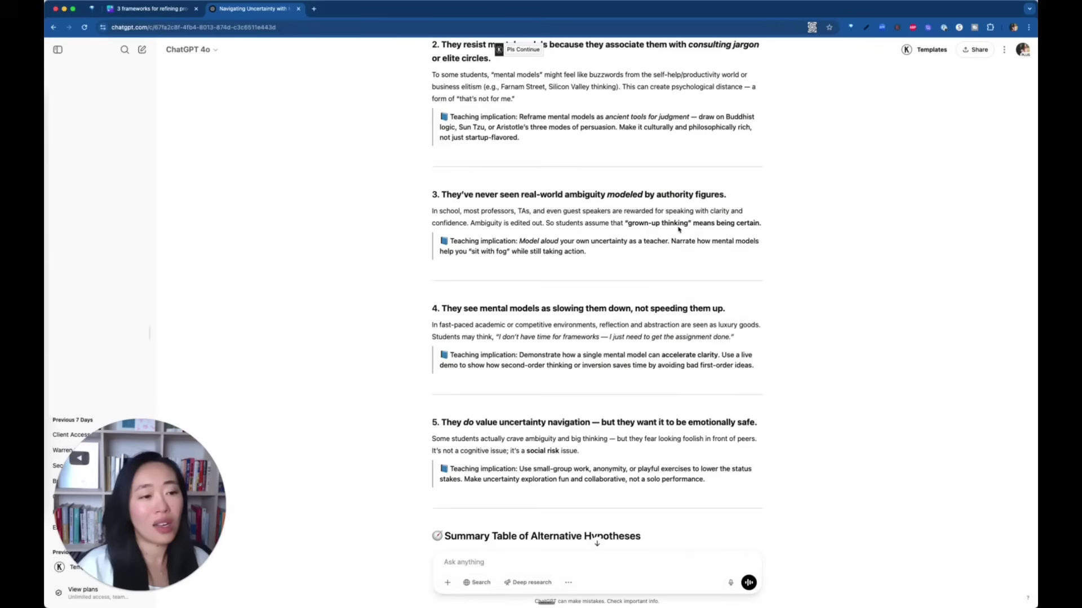
pyautogui.moveTo(769, 224); pyautogui.dragTo(430, 199)
pyautogui.click(437, 208)
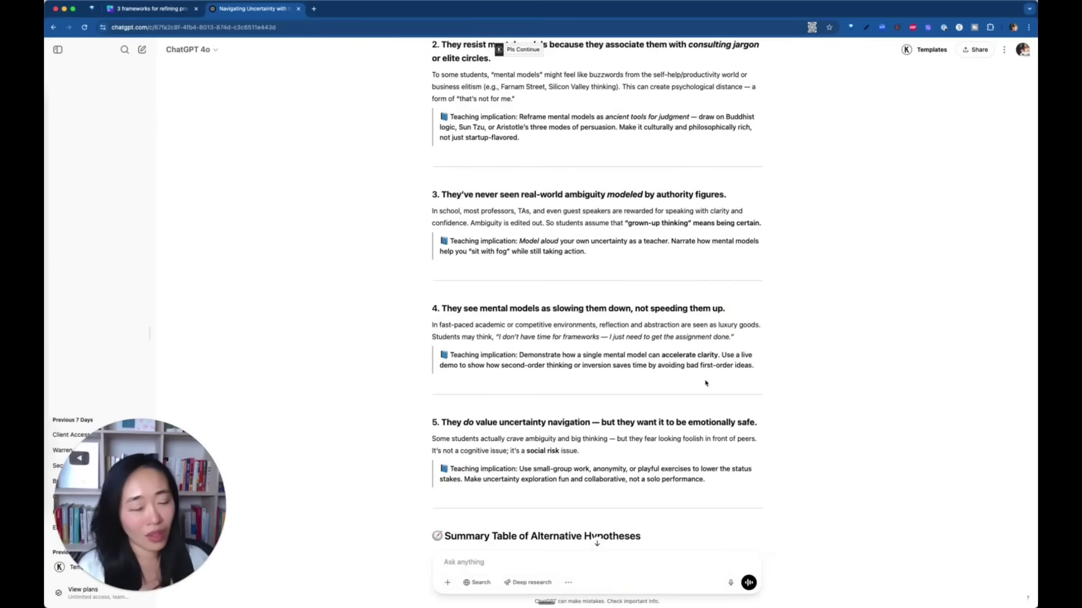
pyautogui.scroll(-1, 705, 381)
pyautogui.moveTo(480, 291); pyautogui.dragTo(723, 293)
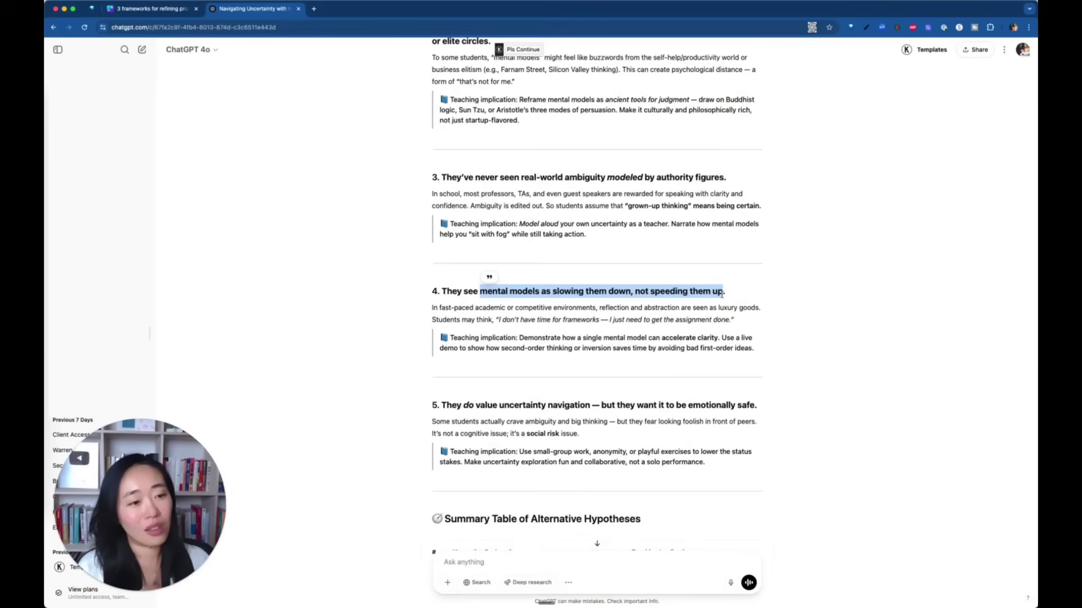
pyautogui.click(722, 293)
pyautogui.scroll(-2, 722, 293)
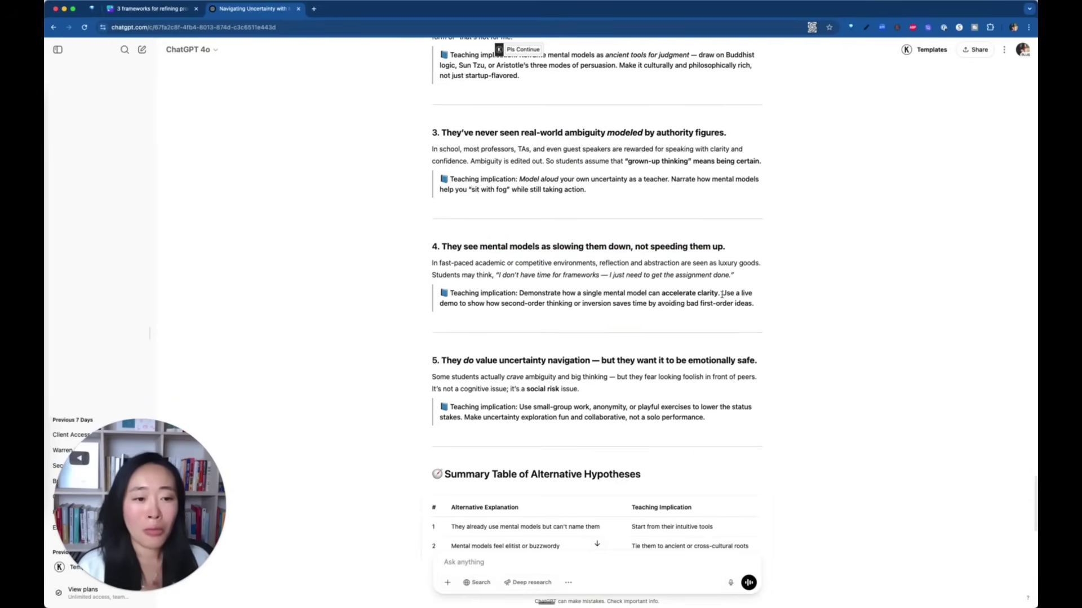